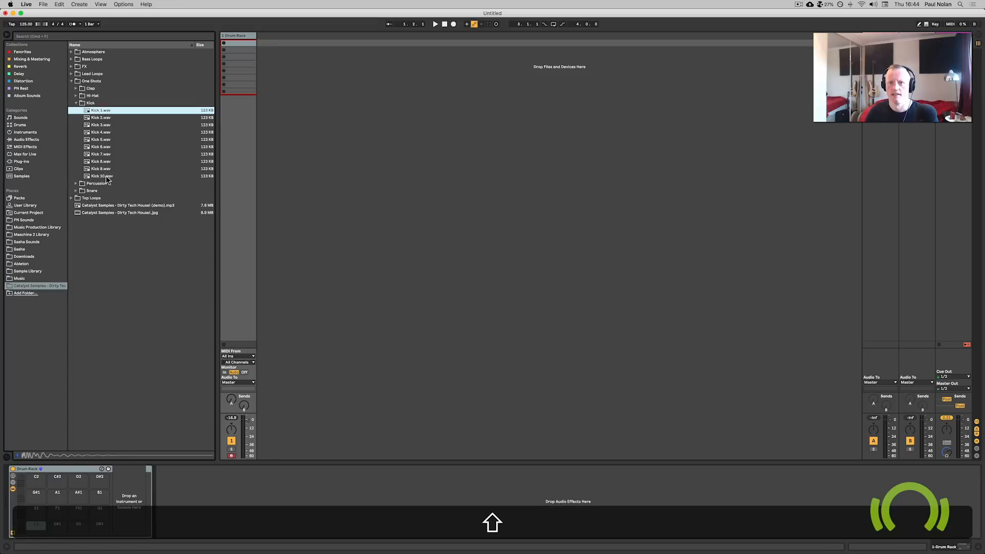
# Load the ten kick samples, Kick 1 to Kick 10, onto a single drum pad as an instrument rack.
pyautogui.moveTo(142, 144); pyautogui.dragTo(45, 533)
pyautogui.press('super')
pyautogui.click(36, 525)
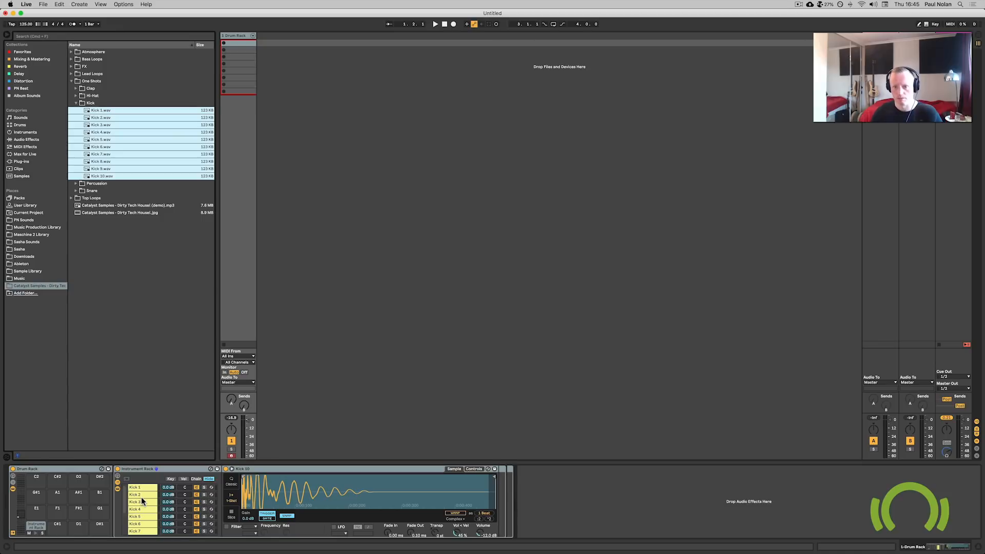
# Open the chain selector editor, select all ten kick chains and distribute their ranges equally.
pyautogui.click(195, 479)
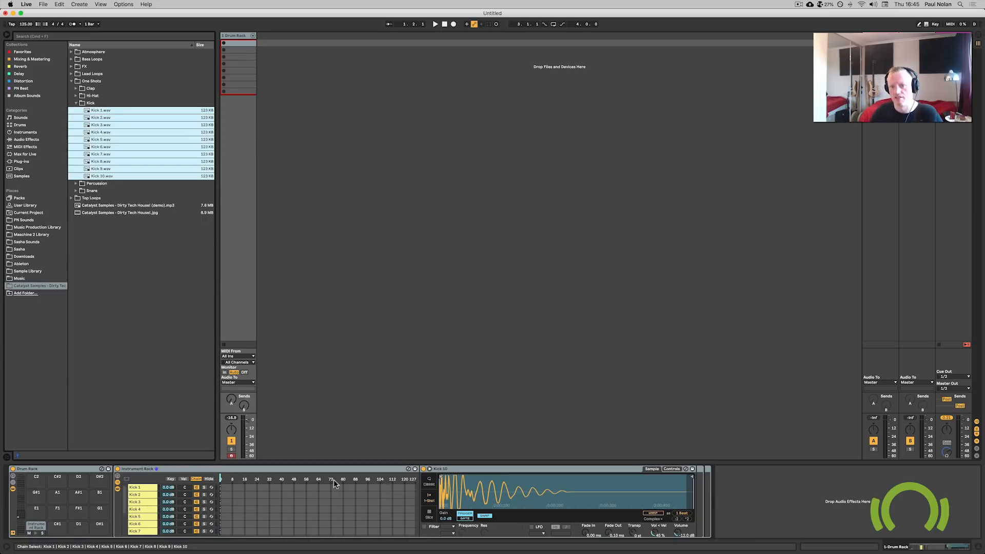
pyautogui.click(147, 488)
pyautogui.press('super+a')
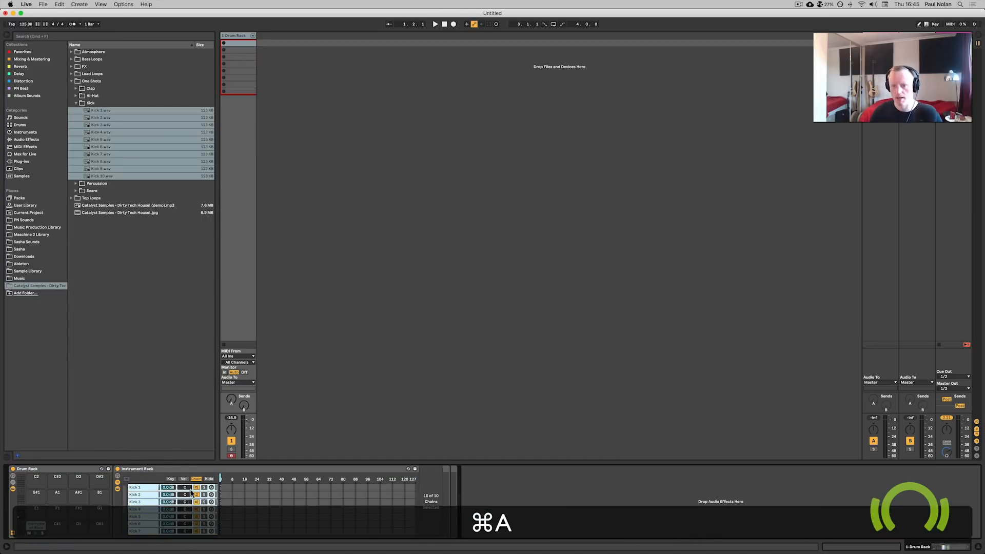
pyautogui.moveTo(221, 489); pyautogui.dragTo(451, 499)
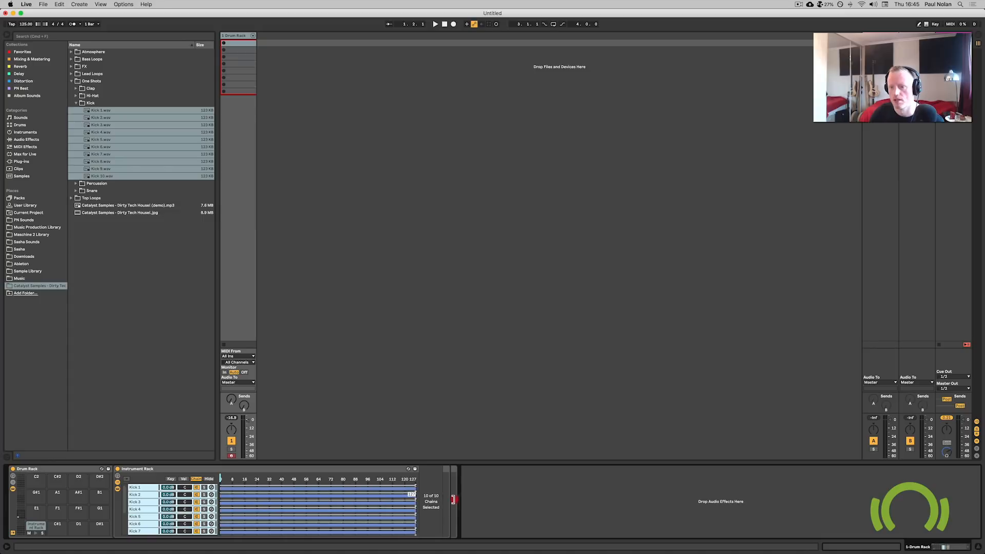
pyautogui.rightClick(317, 494)
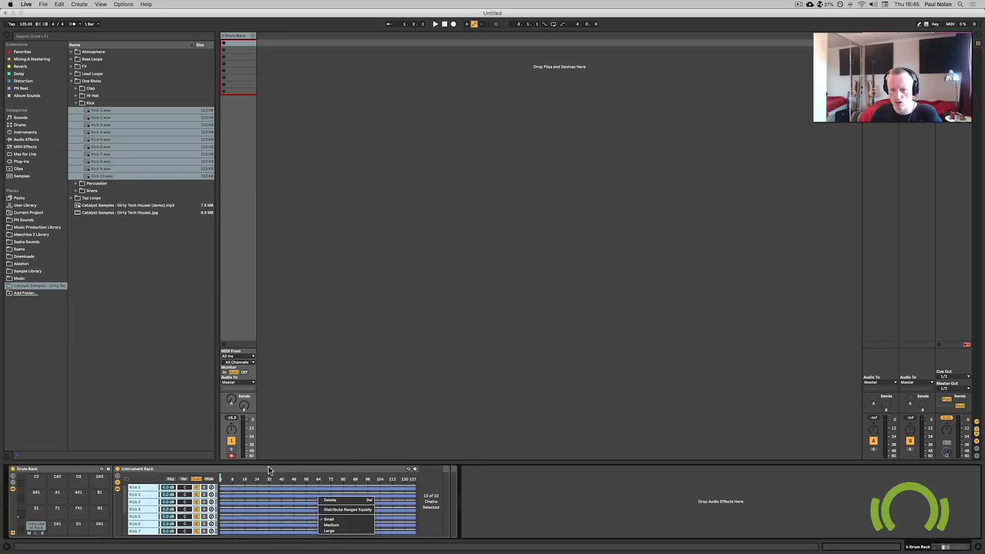
pyautogui.click(346, 511)
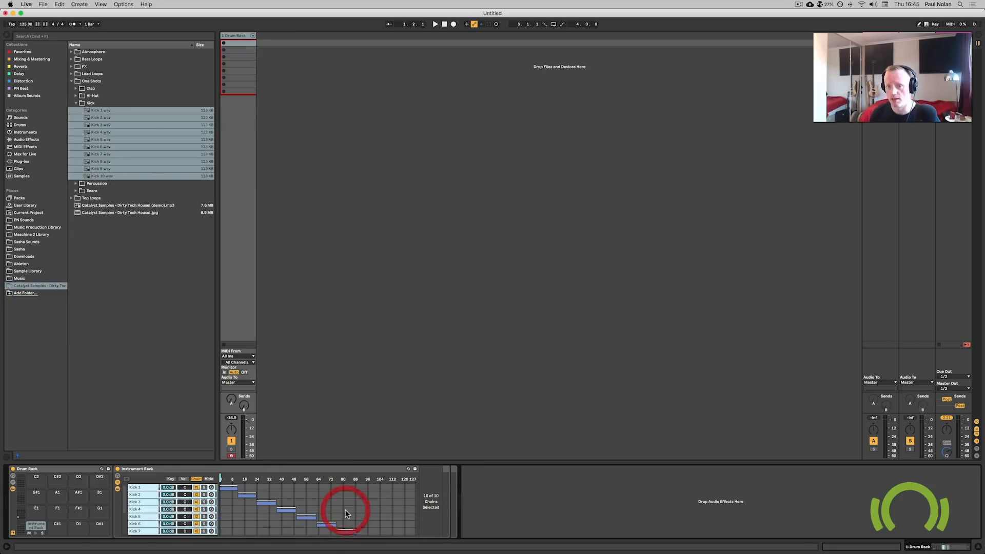
# Map the kick rack's chain selector to its Macro 1 and turn that macro to switch between kicks.
pyautogui.click(117, 476)
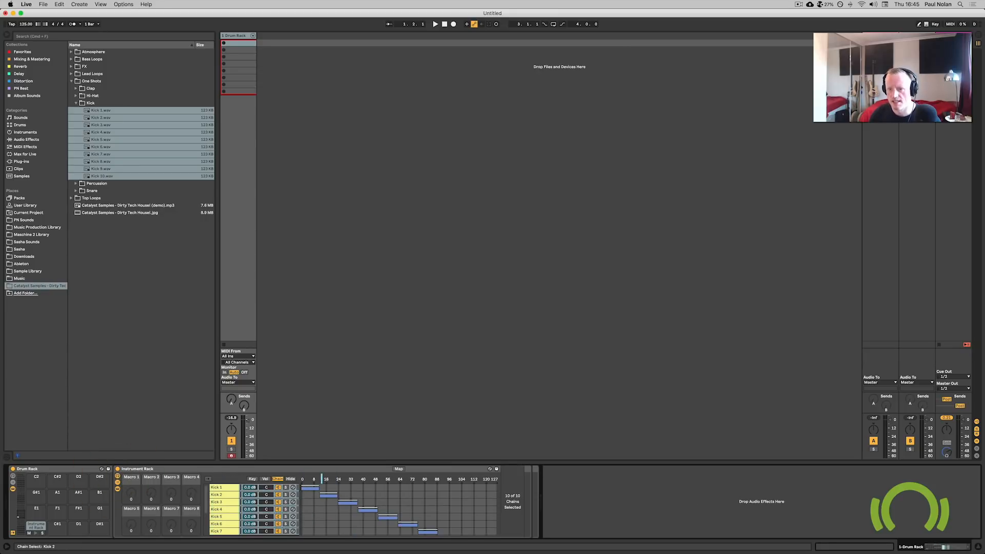
pyautogui.doubleClick(227, 487)
pyautogui.doubleClick(227, 486)
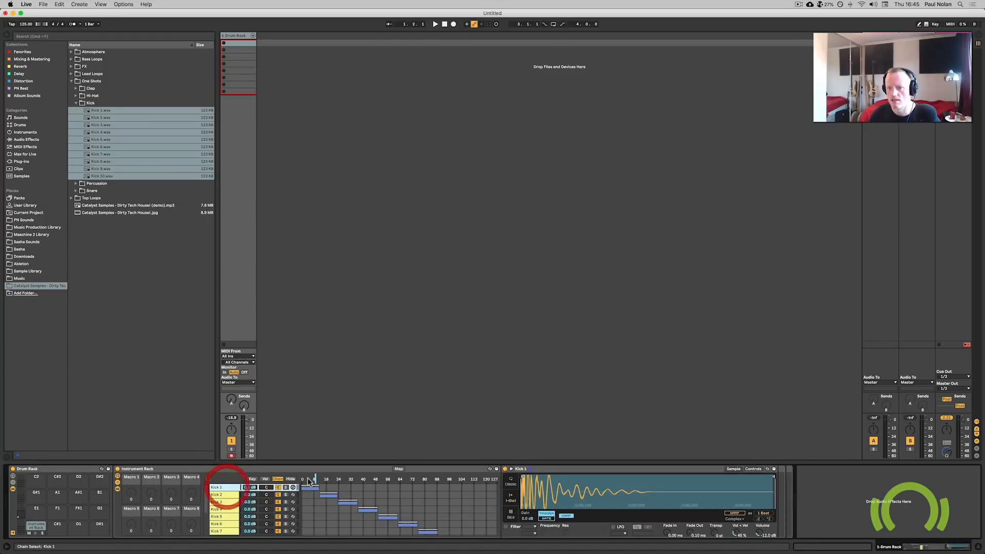
pyautogui.moveTo(314, 478)
pyautogui.mouseDown()
pyautogui.moveTo(326, 478)
pyautogui.moveTo(315, 479)
pyautogui.mouseUp()
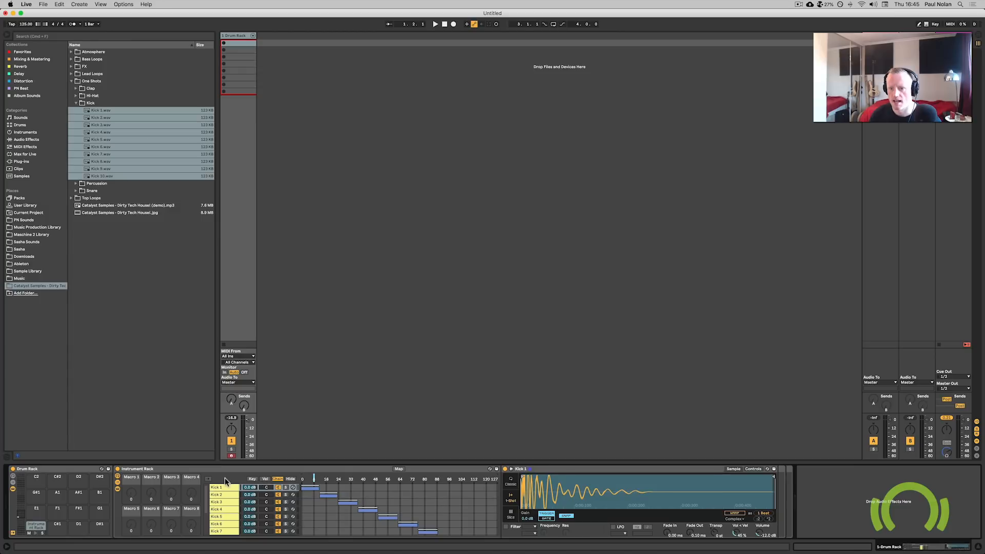
pyautogui.moveTo(314, 479)
pyautogui.mouseDown()
pyautogui.moveTo(411, 478)
pyautogui.moveTo(313, 478)
pyautogui.mouseUp()
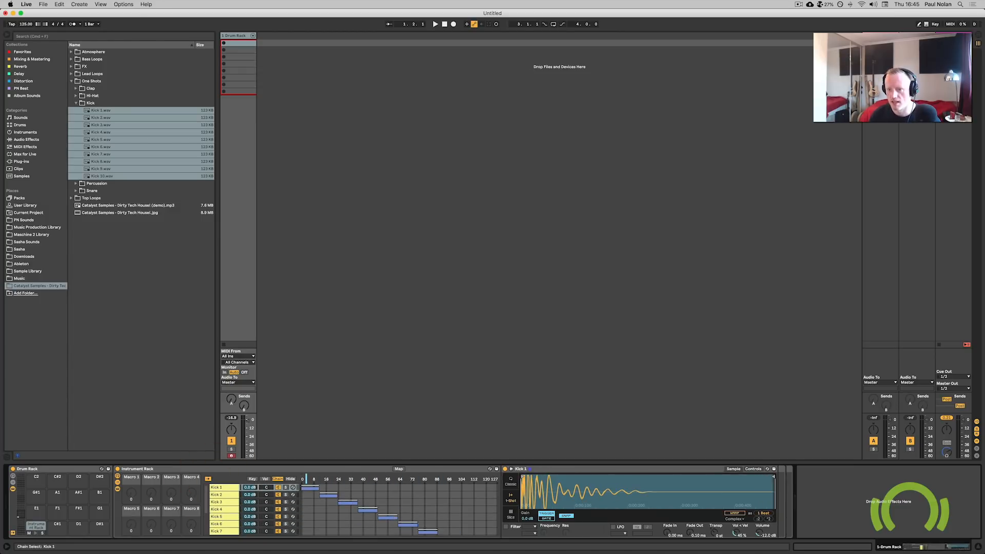
pyautogui.rightClick(307, 481)
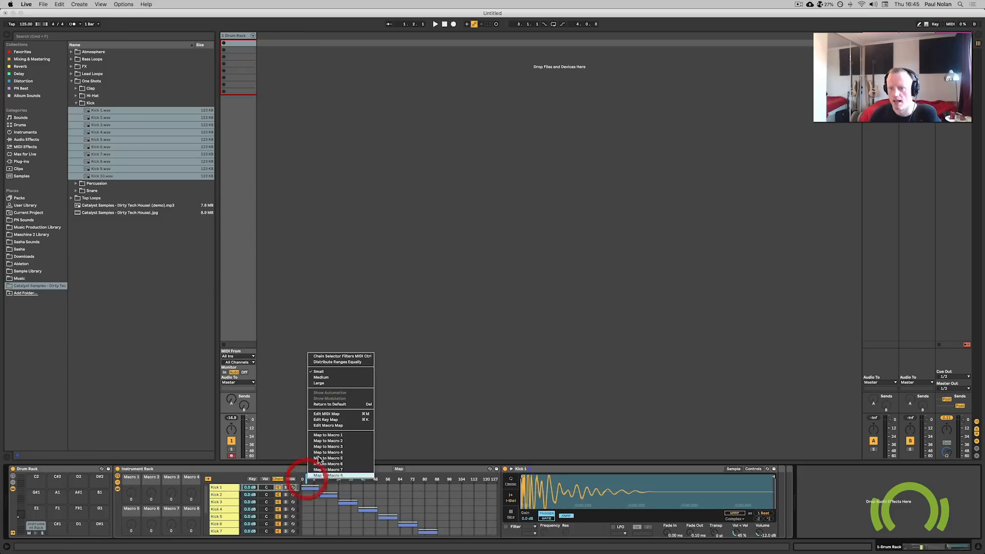
pyautogui.click(356, 435)
pyautogui.moveTo(131, 493); pyautogui.dragTo(132, 458)
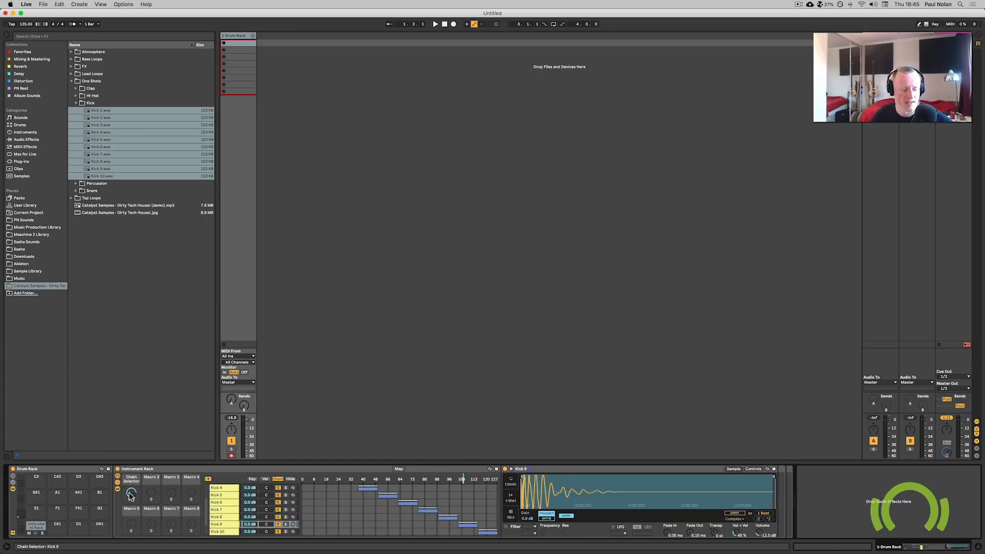
# Rename the kick pad's instrument rack as Kick.
pyautogui.press('super+a')
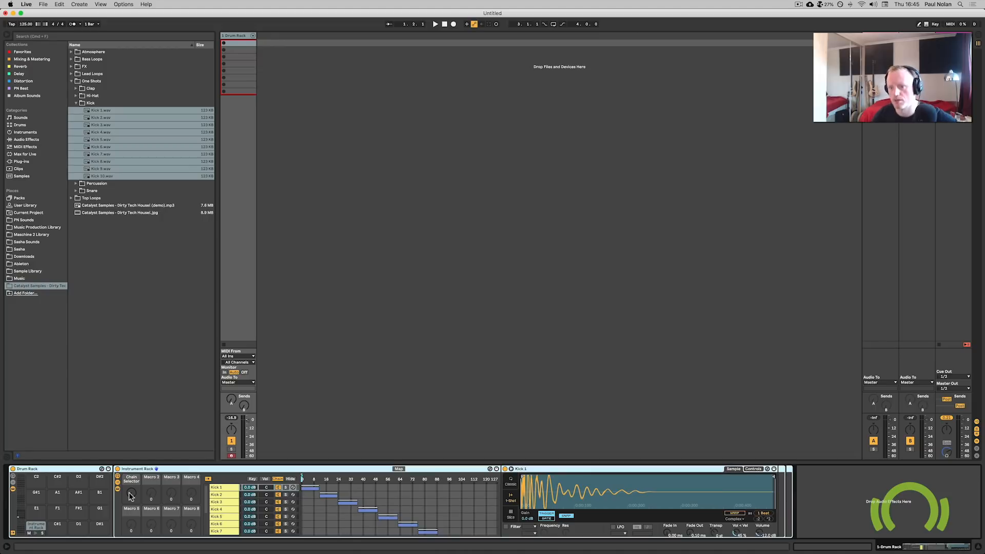
pyautogui.click(30, 528)
pyautogui.press('super+r')
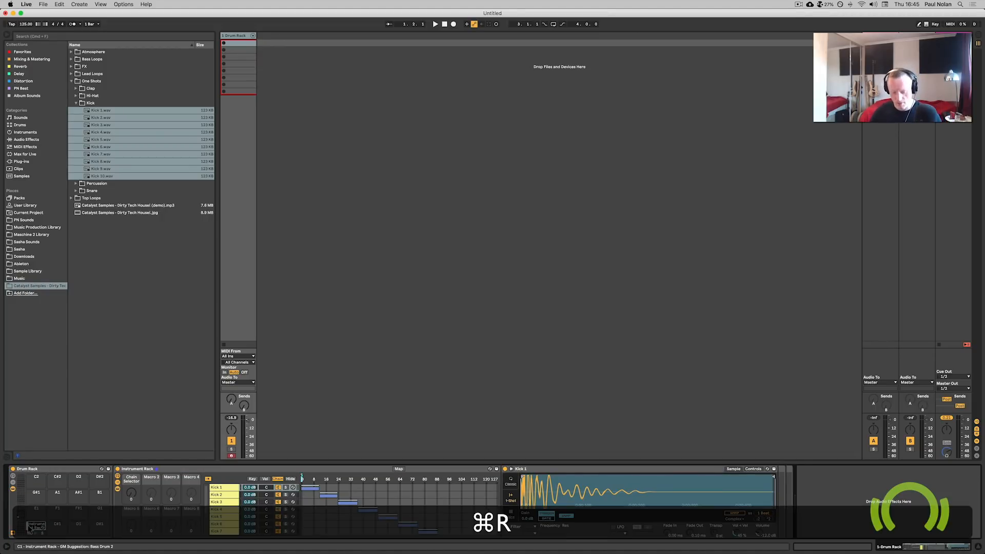
pyautogui.write('Kick')
pyautogui.press('Return')
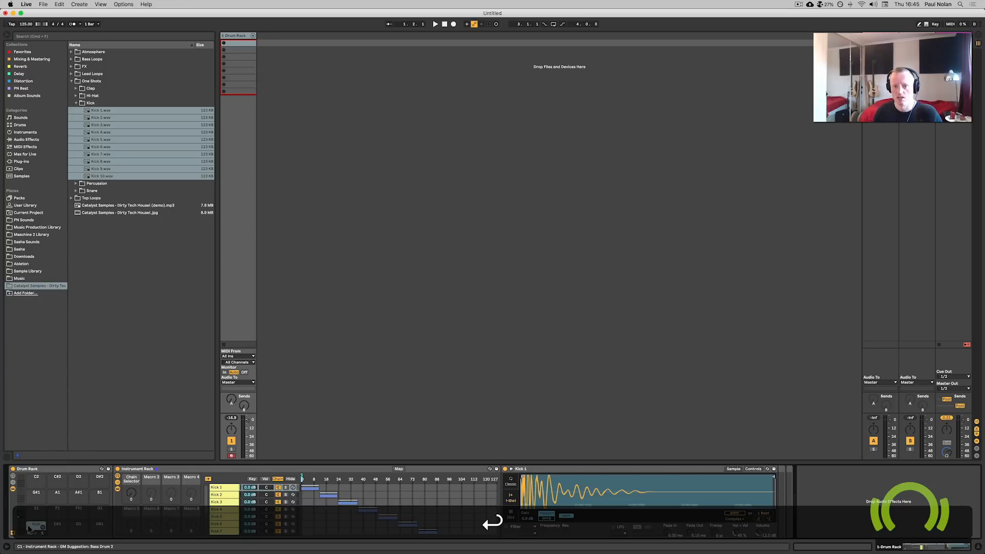
# Map the kick rack's chain selector macro to the drum rack's Macro 1, rename that macro Kick and turn it.
pyautogui.click(13, 476)
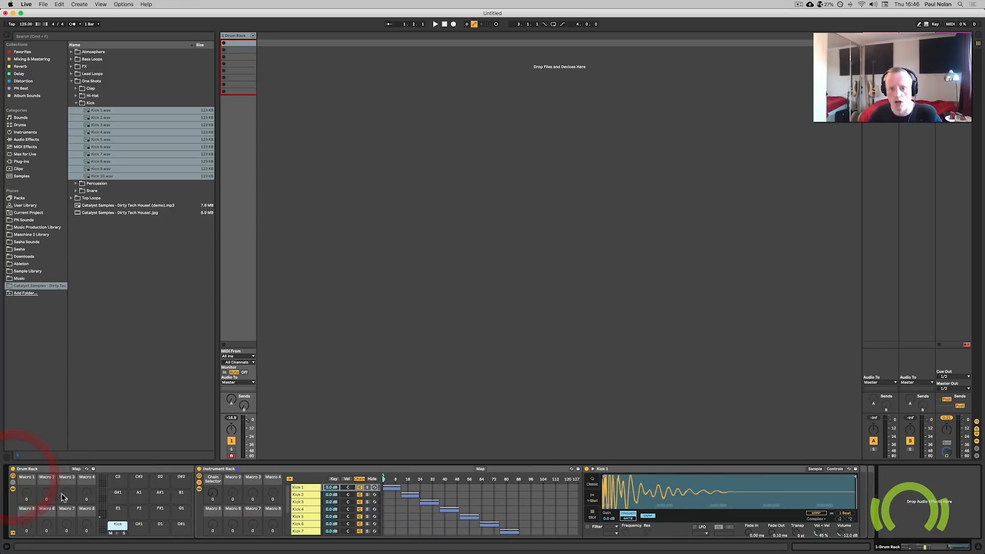
pyautogui.rightClick(213, 494)
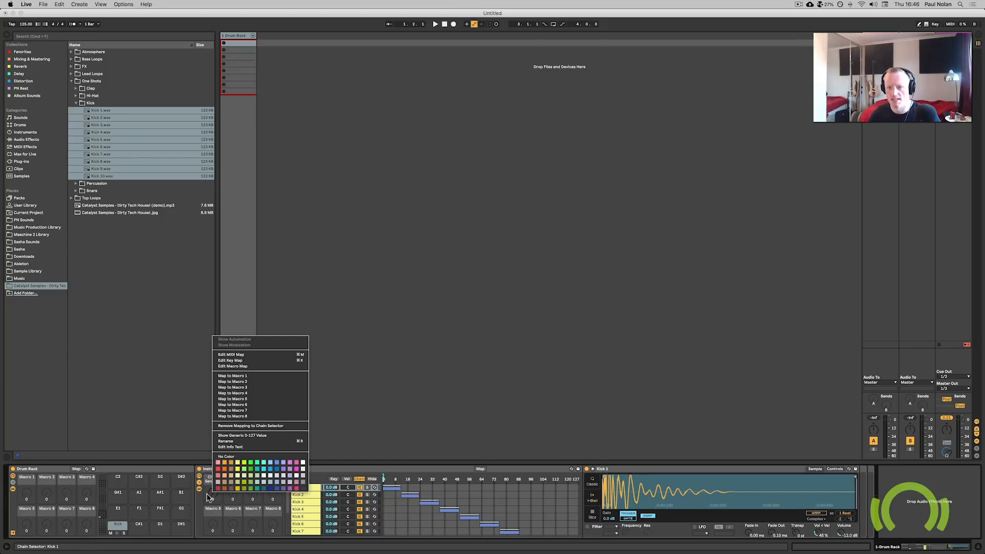
pyautogui.click(234, 376)
pyautogui.moveTo(27, 488); pyautogui.dragTo(28, 488)
pyautogui.press('super+r')
pyautogui.write('Kick')
pyautogui.press('Return')
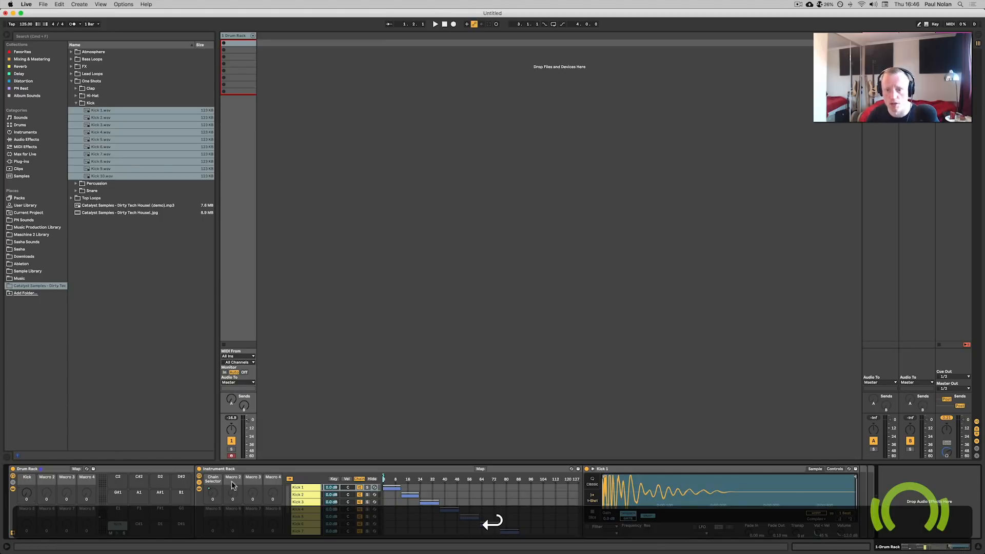
pyautogui.click(199, 476)
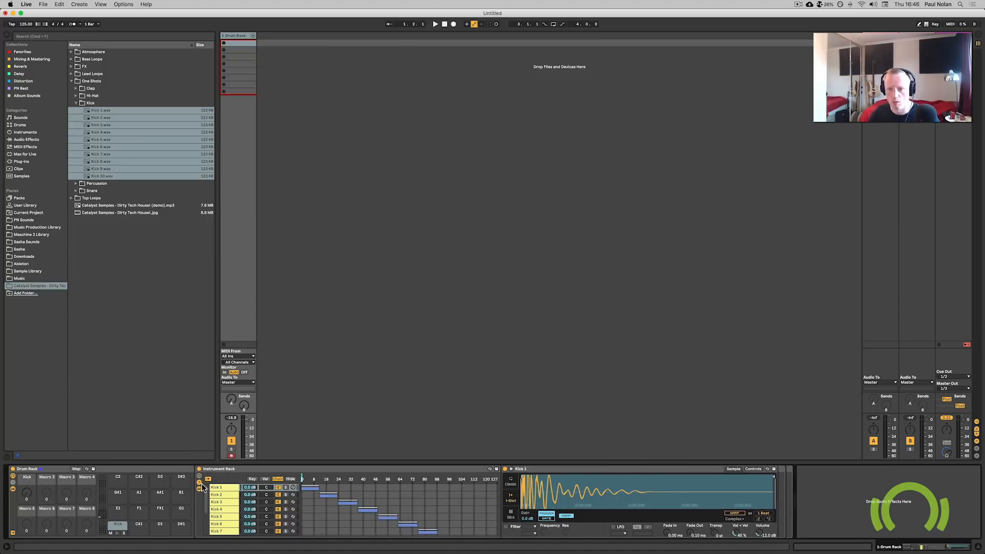
pyautogui.moveTo(23, 494); pyautogui.dragTo(23, 487)
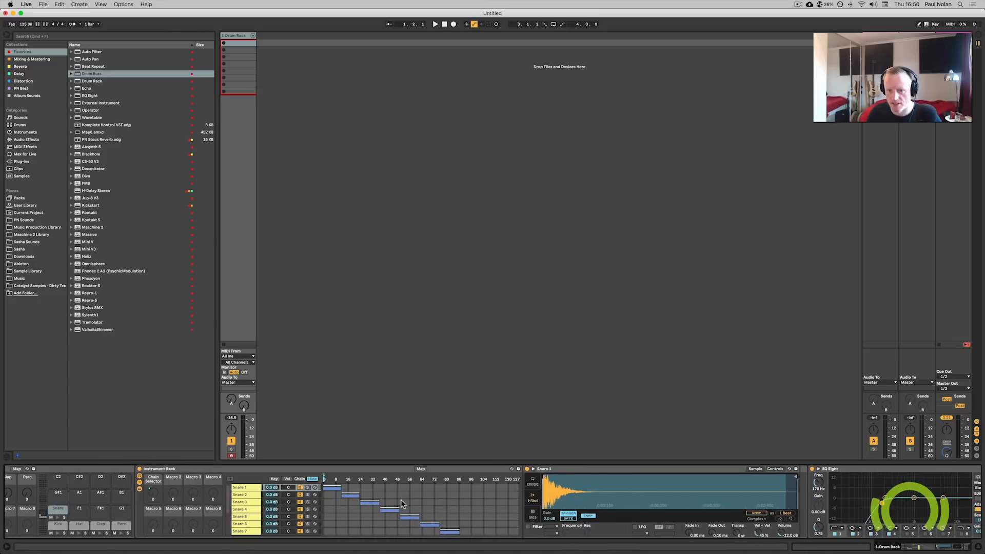
# Inspect the device chains on the Kick, Hat and Clap pads.
pyautogui.click(117, 523)
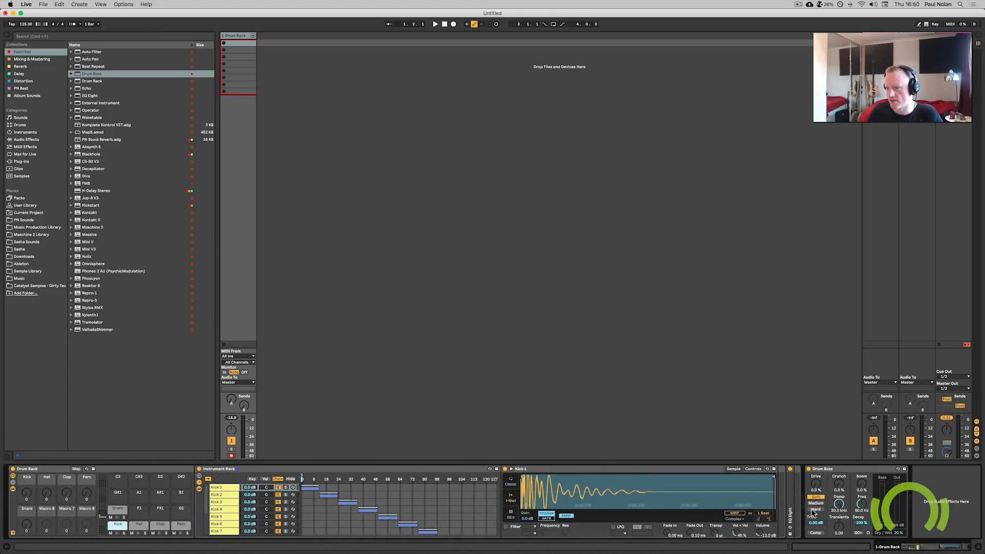
pyautogui.doubleClick(789, 509)
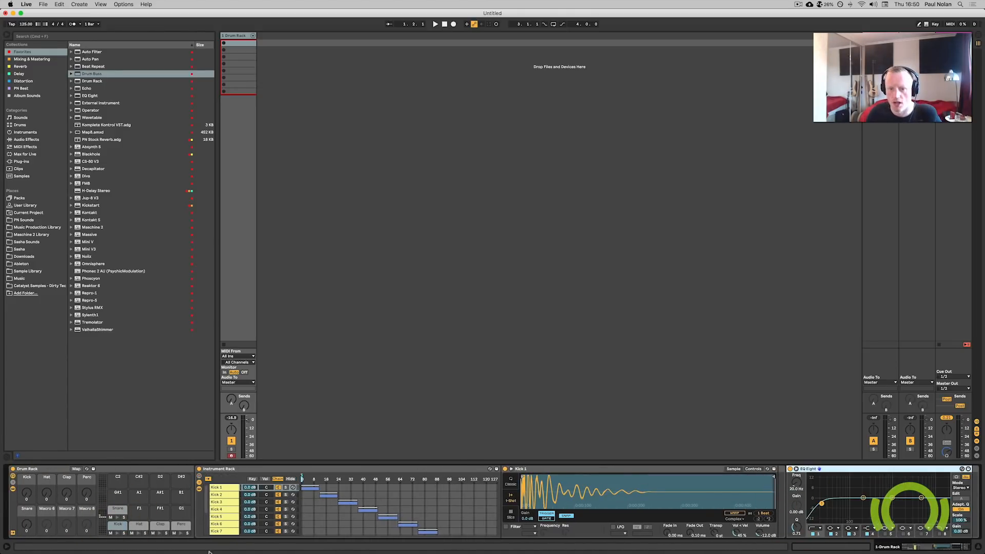
pyautogui.click(134, 527)
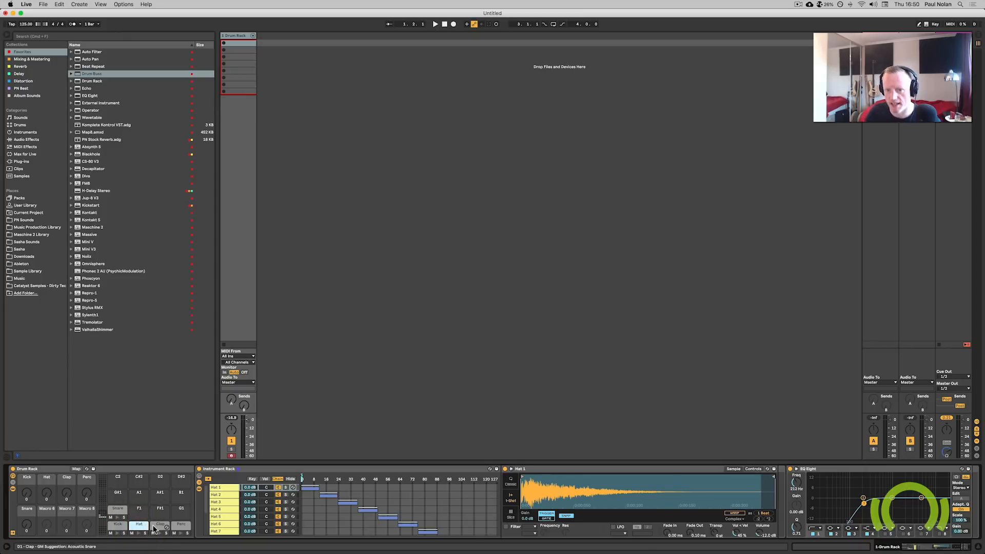
pyautogui.click(155, 526)
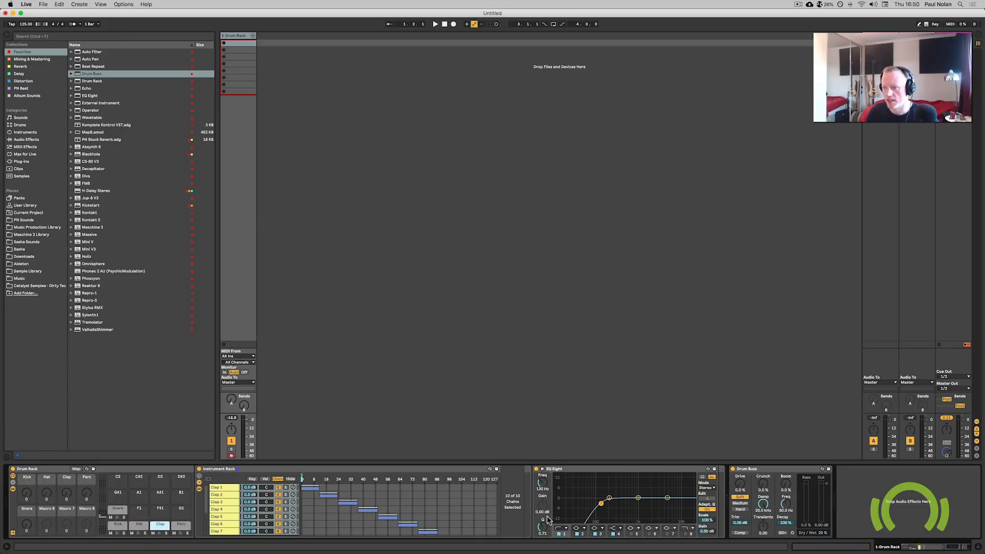
pyautogui.click(771, 469)
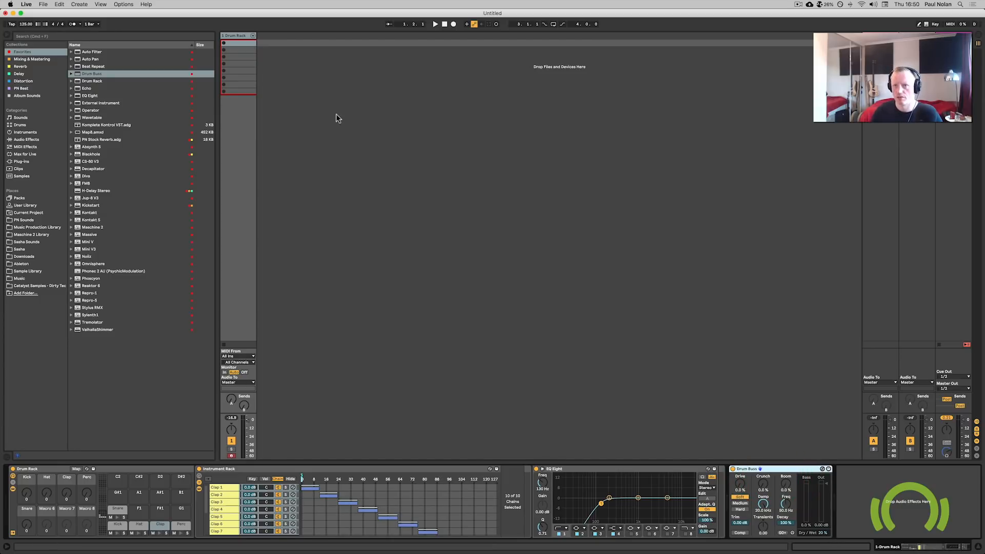
# Create a one-bar MIDI clip and draw kick notes on each of the four beats.
pyautogui.click(229, 35)
pyautogui.doubleClick(231, 43)
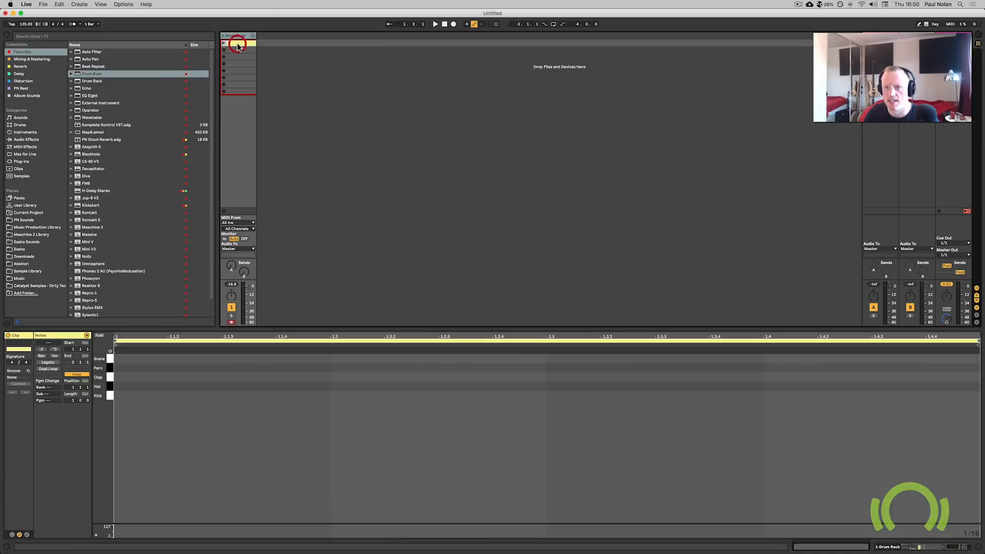
pyautogui.doubleClick(133, 395)
pyautogui.doubleClick(356, 395)
pyautogui.doubleClick(587, 396)
pyautogui.doubleClick(792, 396)
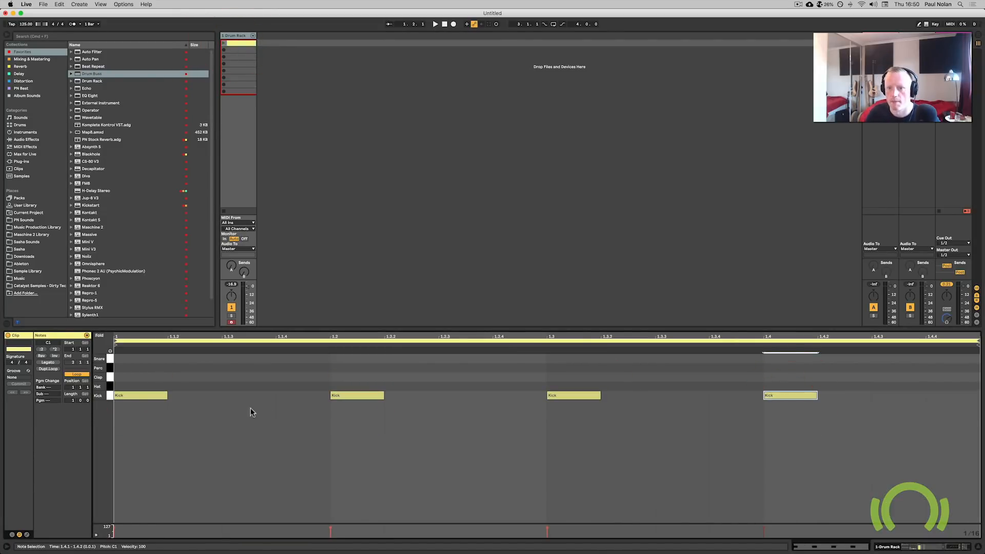
# Add hat notes on every off-beat and clap notes on beats 2 and 4.
pyautogui.click(110, 395)
pyautogui.moveTo(126, 397); pyautogui.dragTo(242, 385)
pyautogui.click(314, 378)
pyautogui.moveTo(353, 395); pyautogui.dragTo(767, 378)
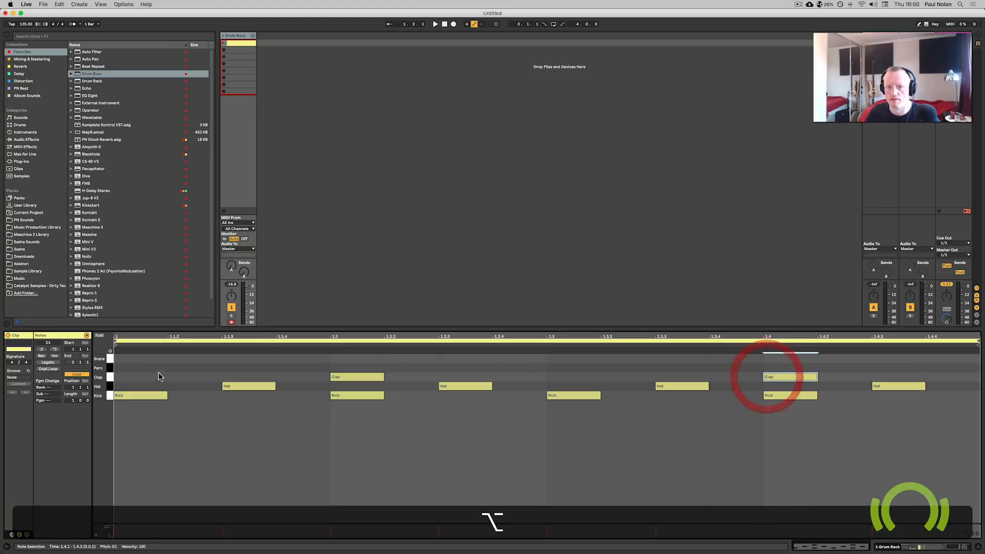
pyautogui.click(421, 391)
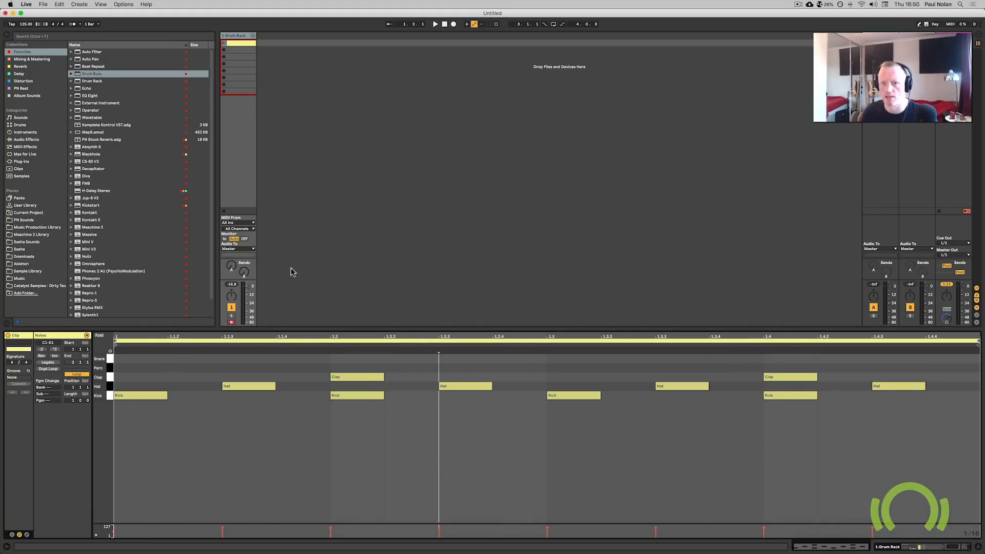
# Play back the drum clip, stop it, and select the Hat pad.
pyautogui.click(240, 36)
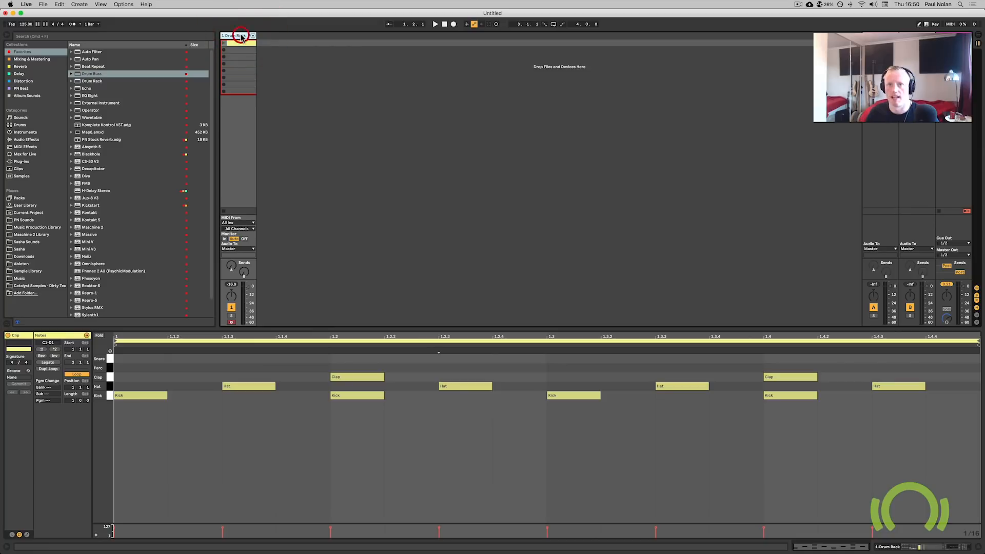
pyautogui.press('space')
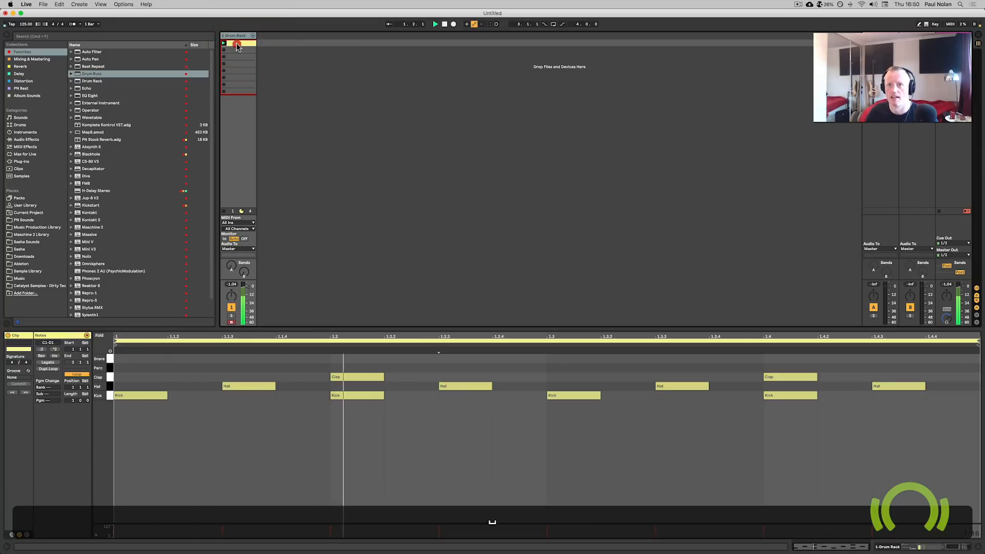
pyautogui.click(238, 37)
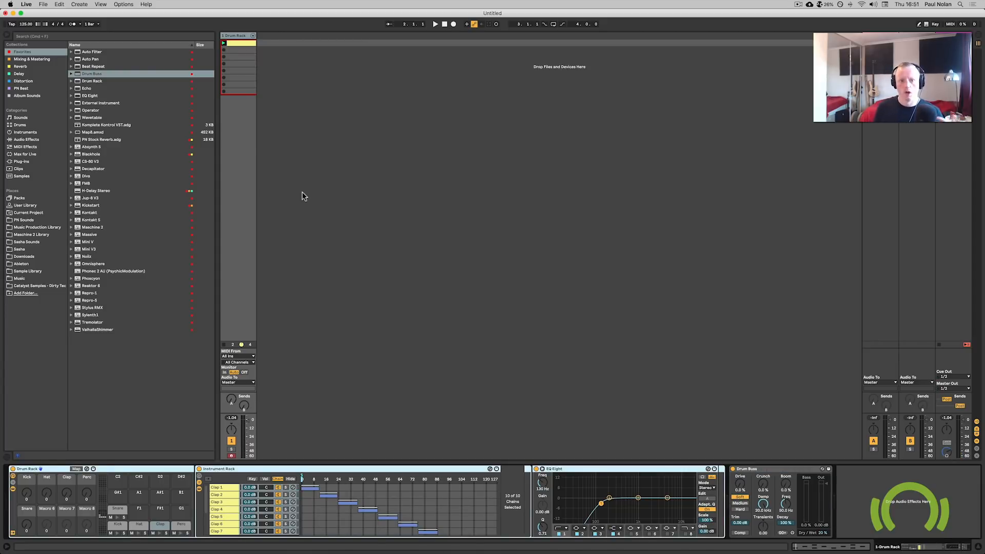
pyautogui.press('space')
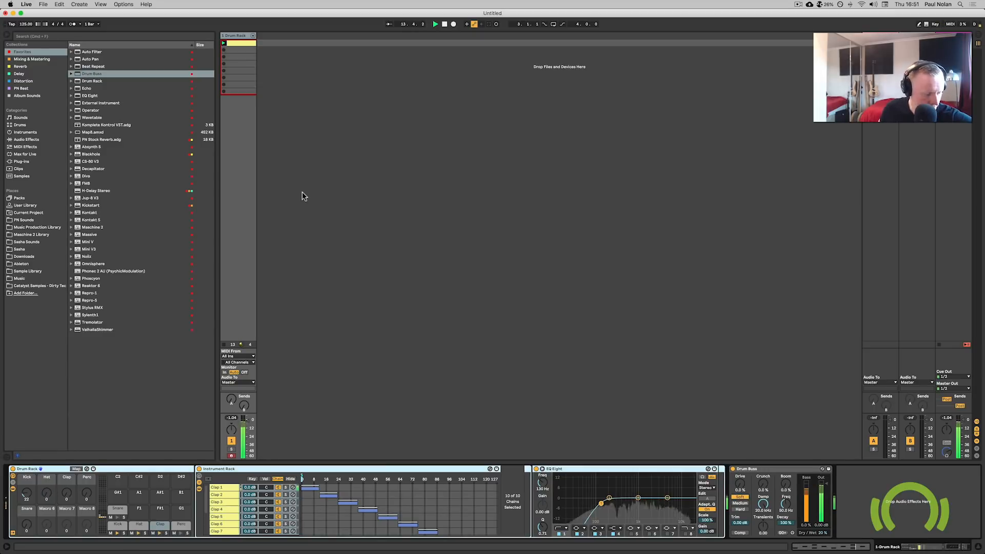
pyautogui.press('space')
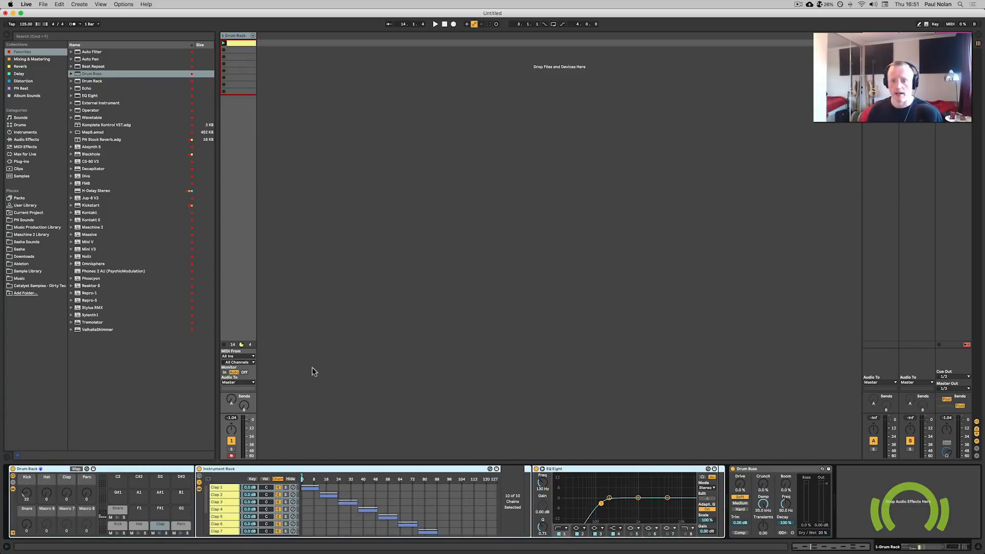
pyautogui.click(137, 524)
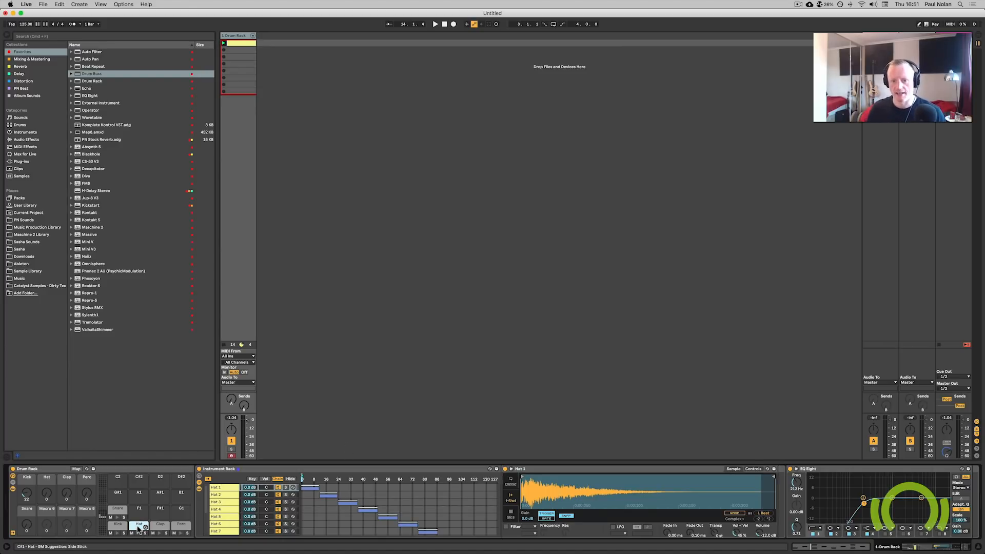
# Duplicate the Hat pad onto an empty pad and name the copy Hat 2.
pyautogui.press('alt')
pyautogui.moveTo(138, 527); pyautogui.dragTo(138, 511)
pyautogui.write('Hat 2')
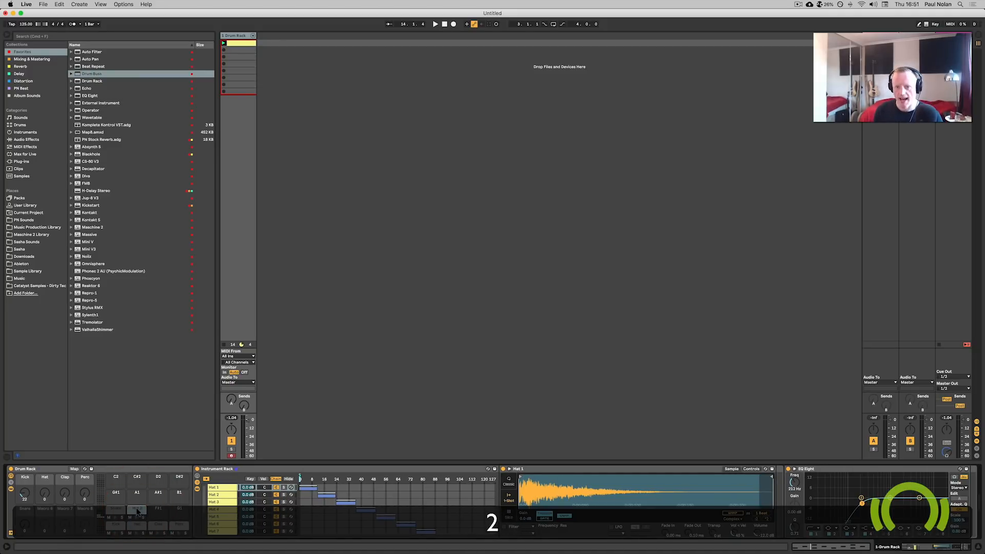
pyautogui.press('Return')
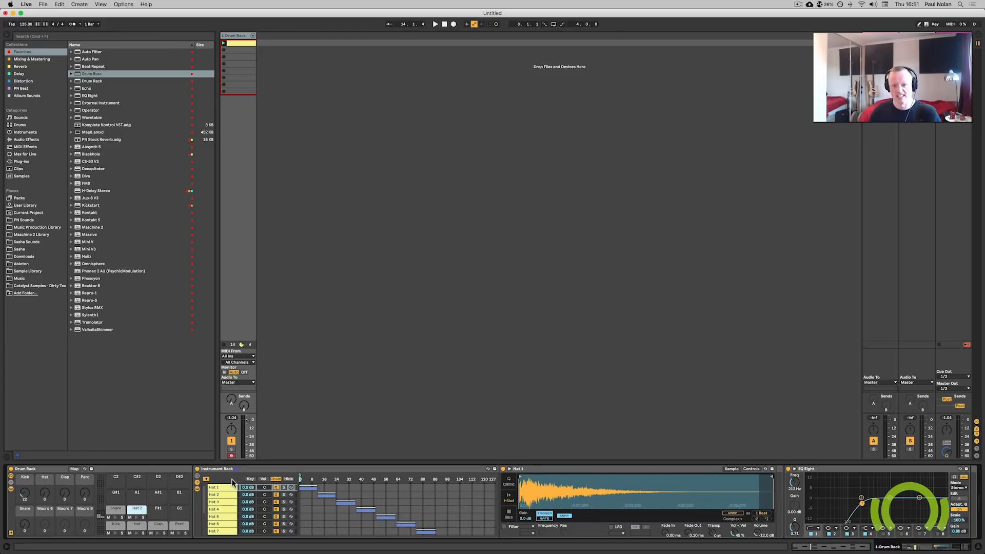
# Show the Hat 2 instrument rack's macros and map its Chain Selector to the drum rack's sixth macro.
pyautogui.click(197, 475)
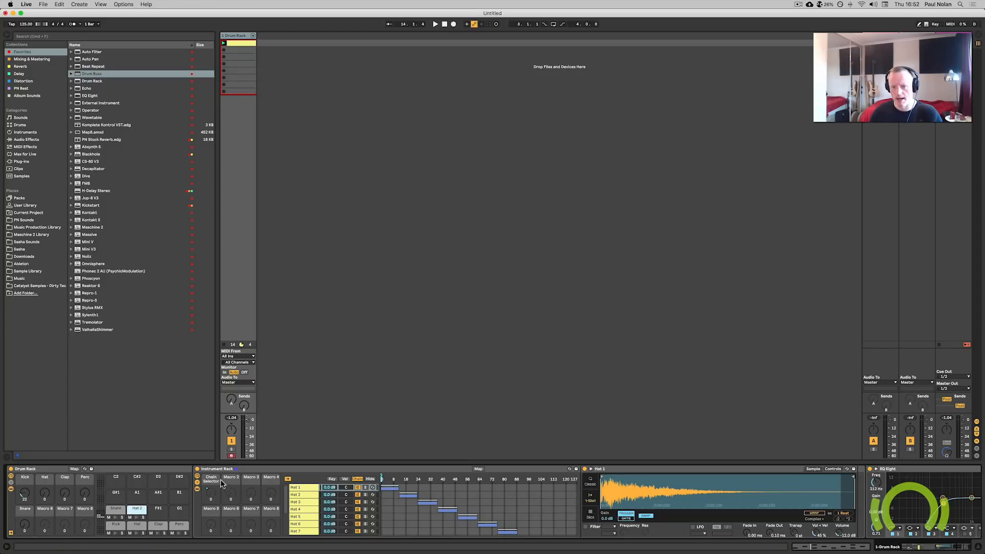
pyautogui.click(219, 474)
pyautogui.click(211, 494)
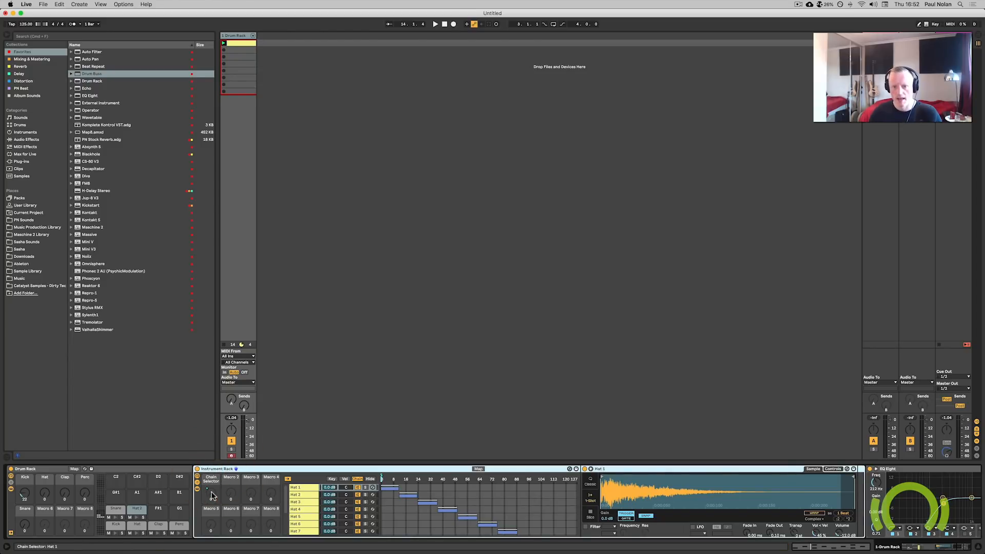
pyautogui.rightClick(212, 494)
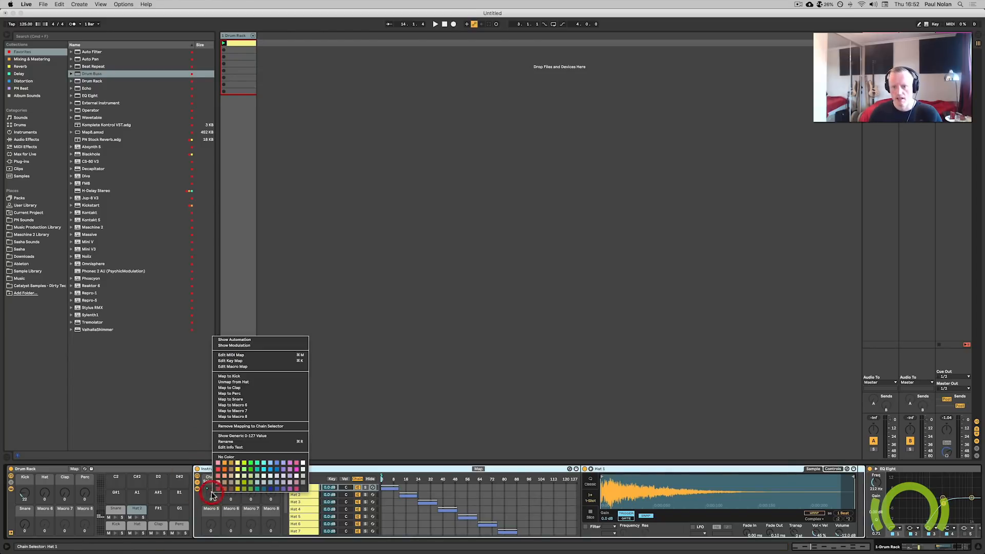
pyautogui.click(241, 405)
# Rename the drum rack's sixth macro Hat 2.
pyautogui.click(45, 528)
pyautogui.press('super+r')
pyautogui.write('hat 2')
pyautogui.press('Return')
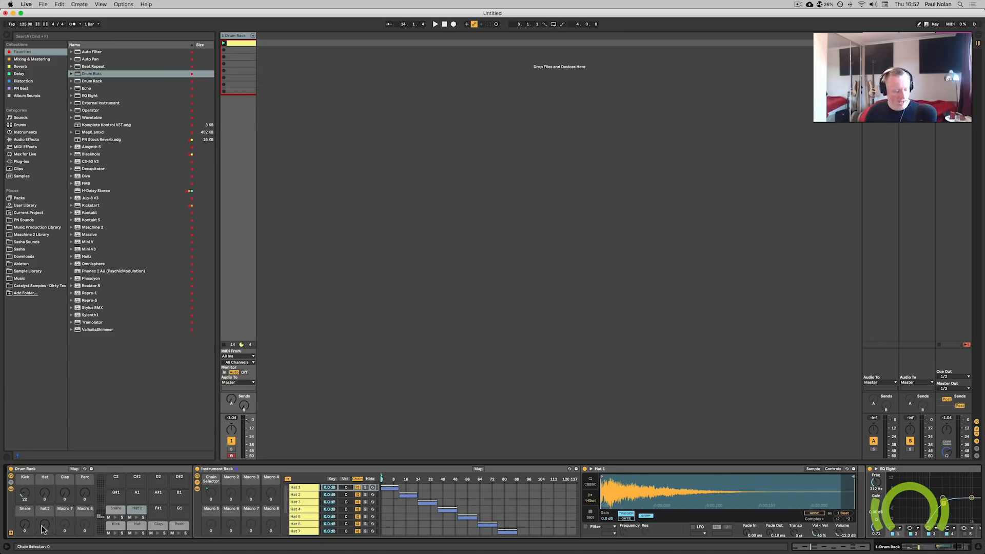
# Play the beat while turning the Hat 2 macro to switch hat samples, trim the Hat 4 sample's start, and stop playback.
pyautogui.moveTo(43, 529); pyautogui.dragTo(43, 489)
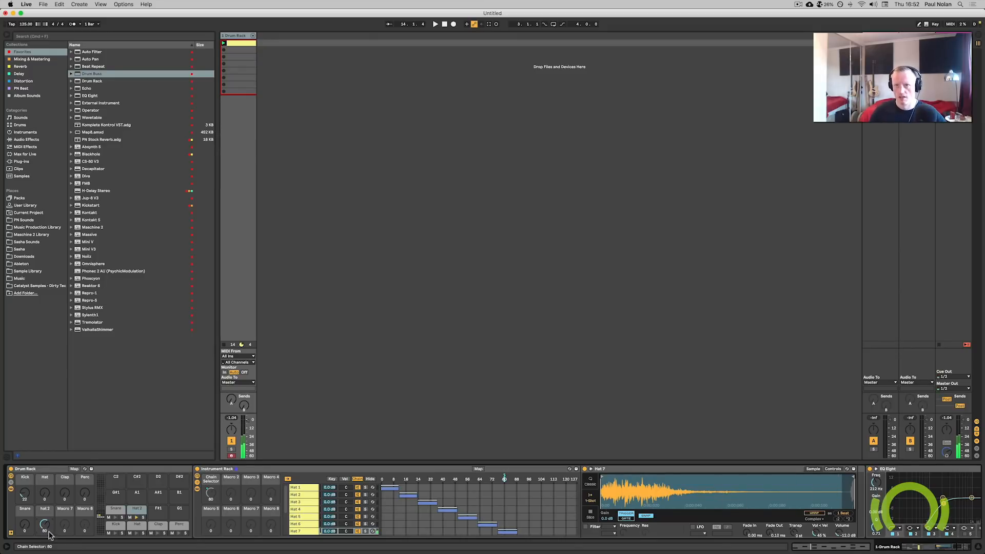
pyautogui.press('space')
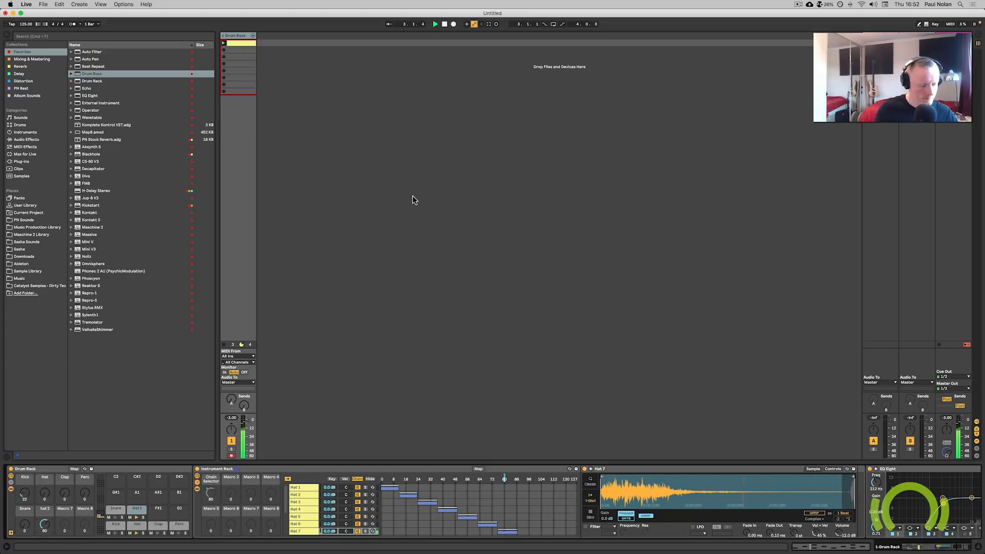
pyautogui.moveTo(37, 531); pyautogui.dragTo(298, 551)
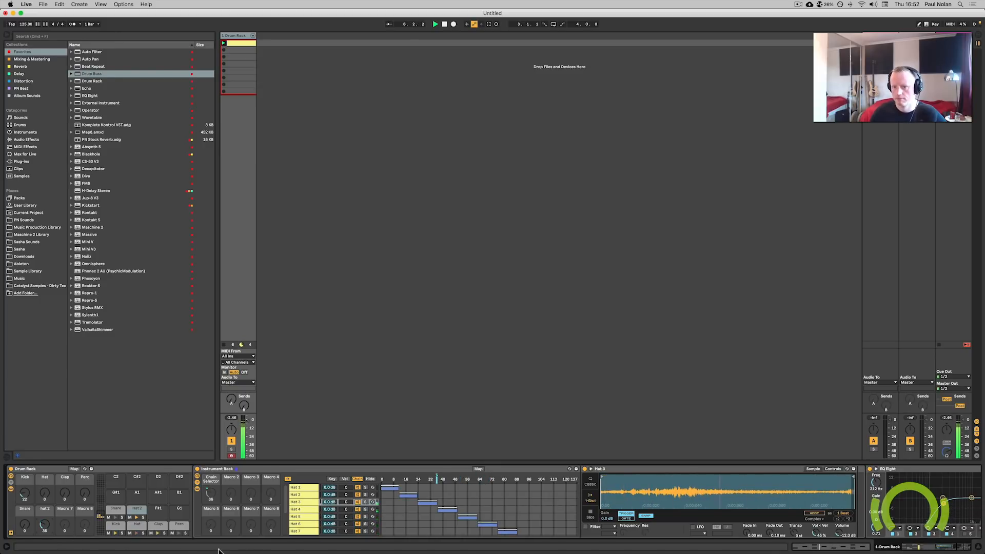
pyautogui.moveTo(45, 524); pyautogui.dragTo(46, 521)
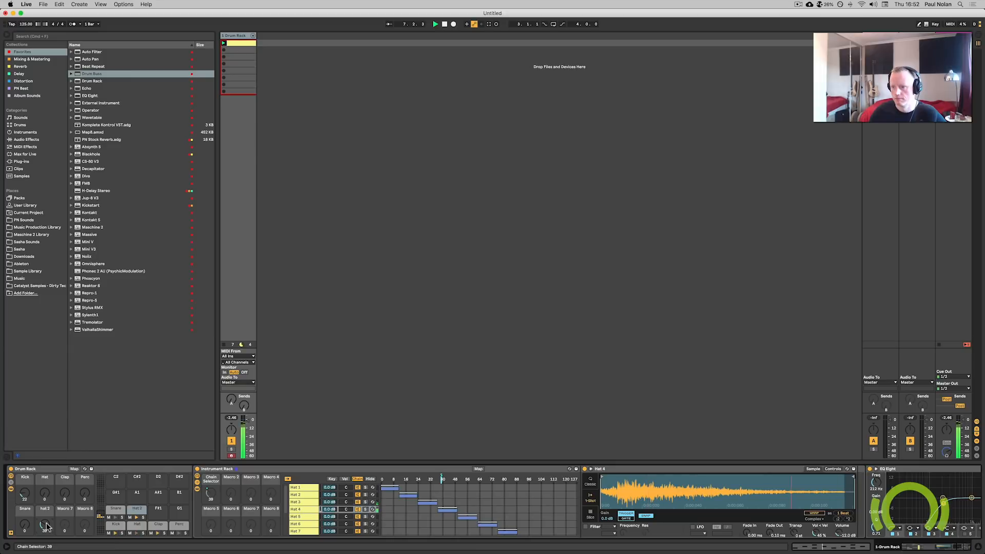
pyautogui.moveTo(605, 479); pyautogui.dragTo(620, 476)
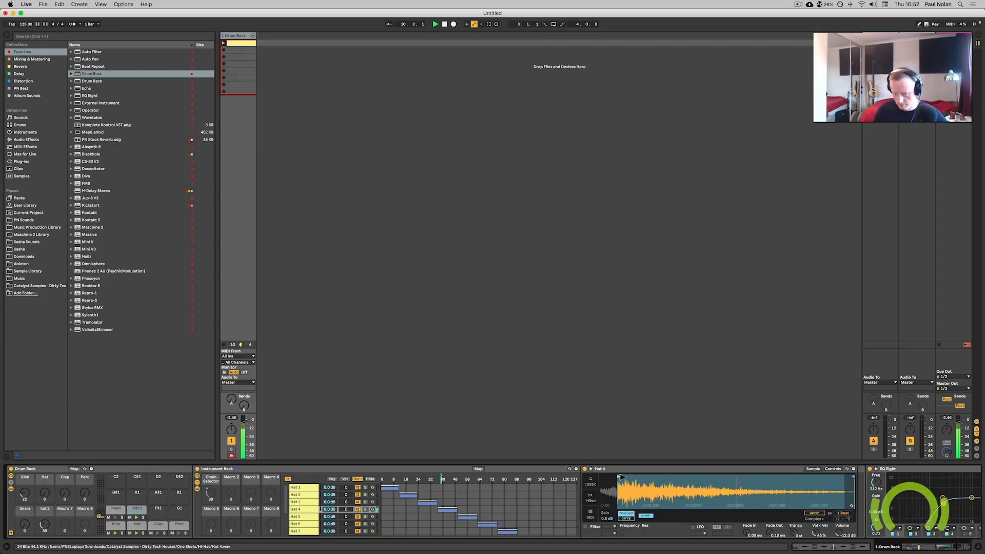
pyautogui.press('space')
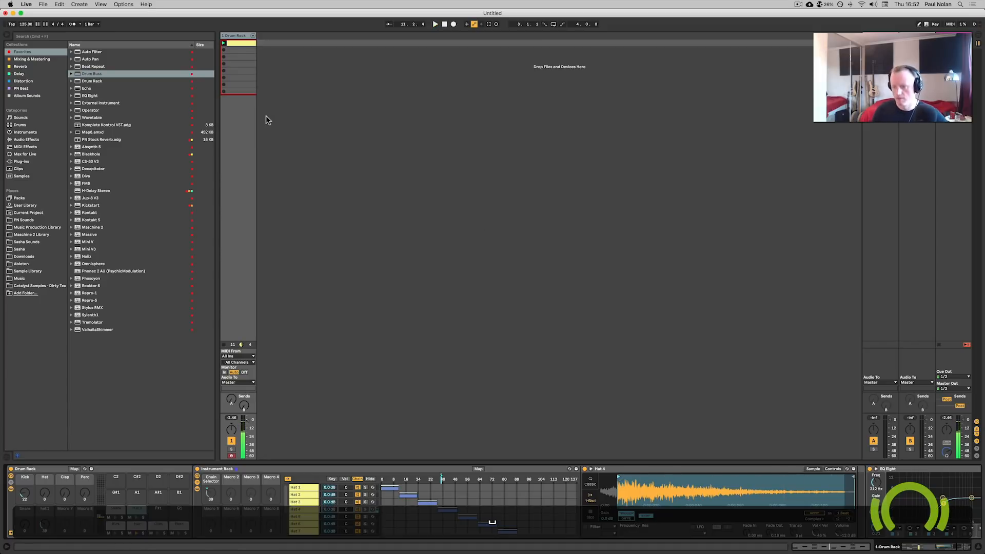
# Open the drum clip and draw sixteenth-note Hat 2 notes across the whole bar.
pyautogui.doubleClick(251, 46)
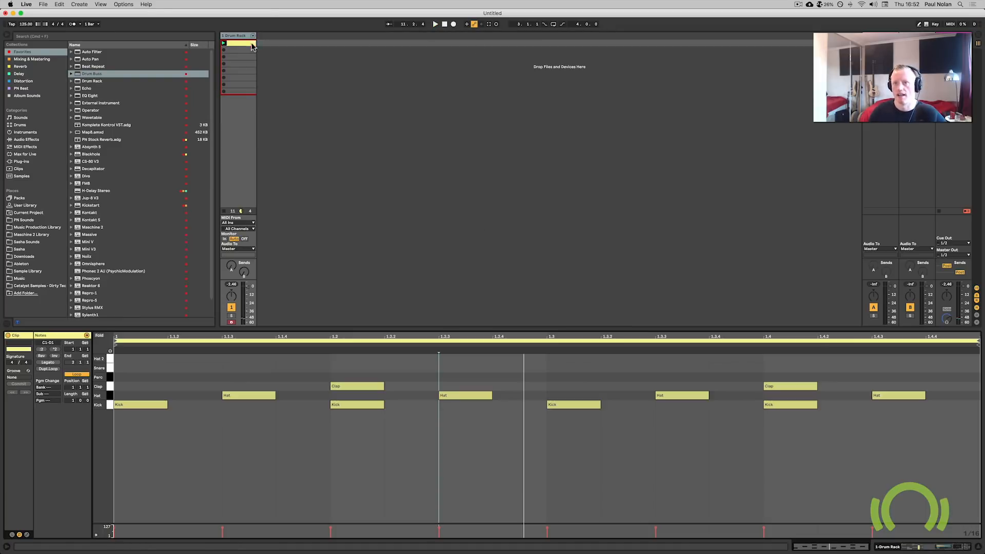
pyautogui.click(496, 24)
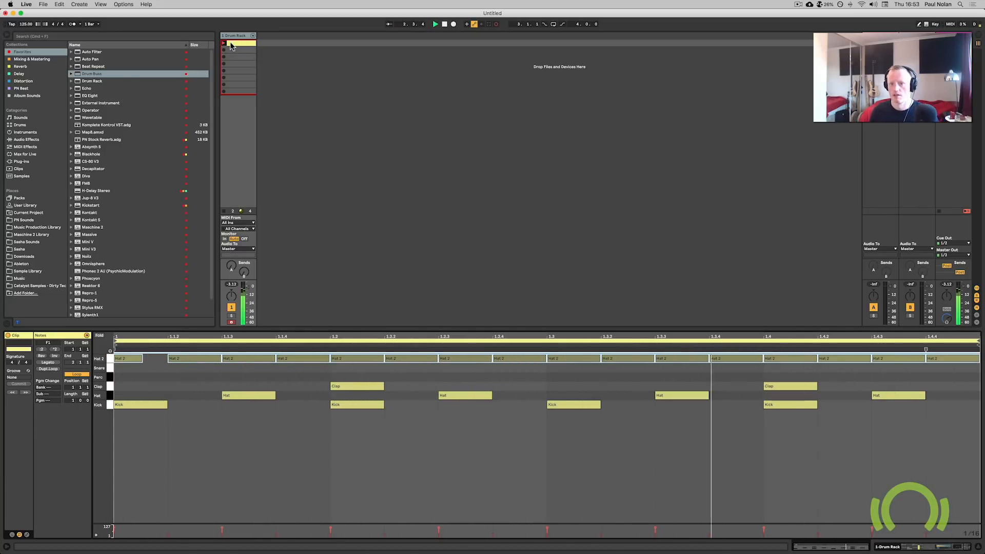
pyautogui.press('space')
pyautogui.moveTo(141, 358); pyautogui.dragTo(167, 358)
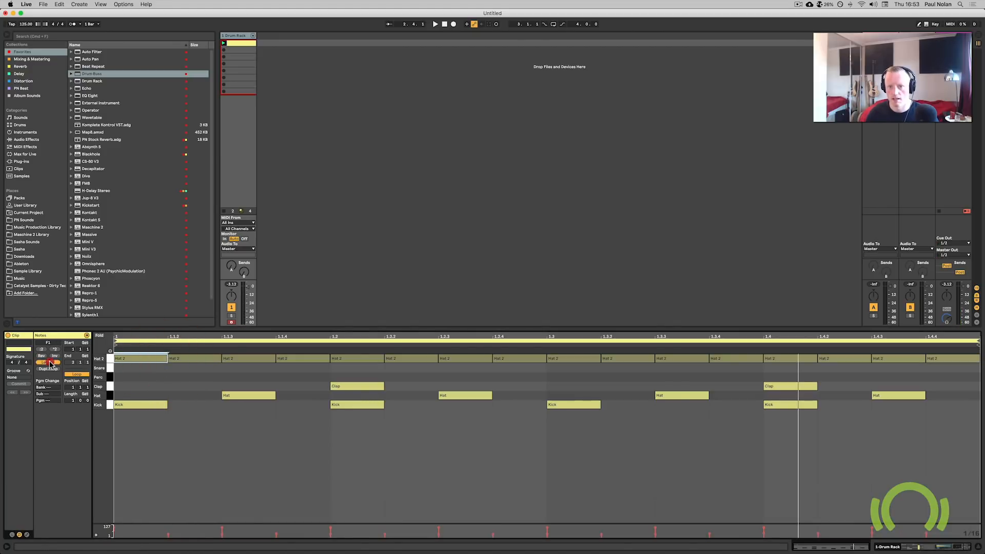
# Duplicate the clip's loop repeatedly until the clip spans eight bars.
pyautogui.click(150, 381)
pyautogui.click(48, 369)
pyautogui.click(48, 368)
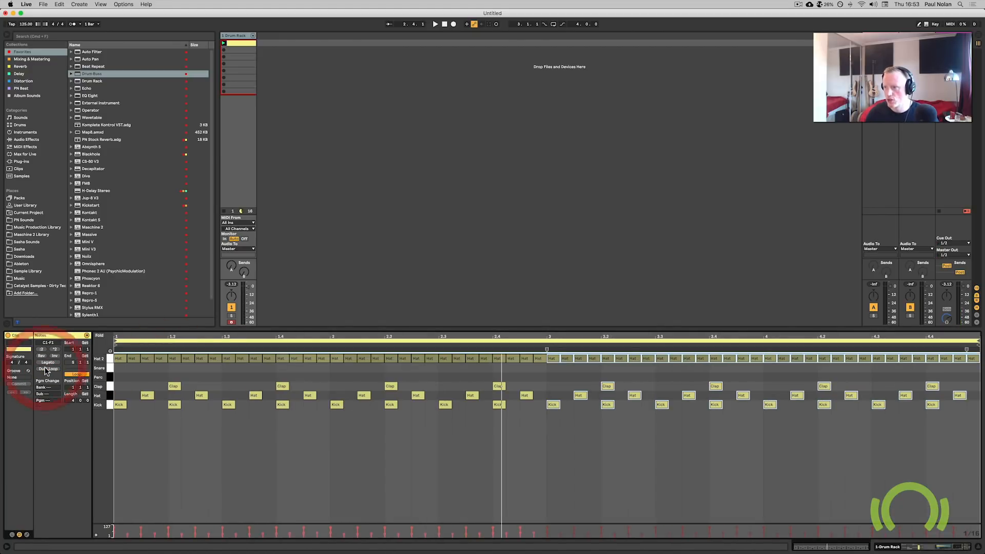
pyautogui.click(48, 369)
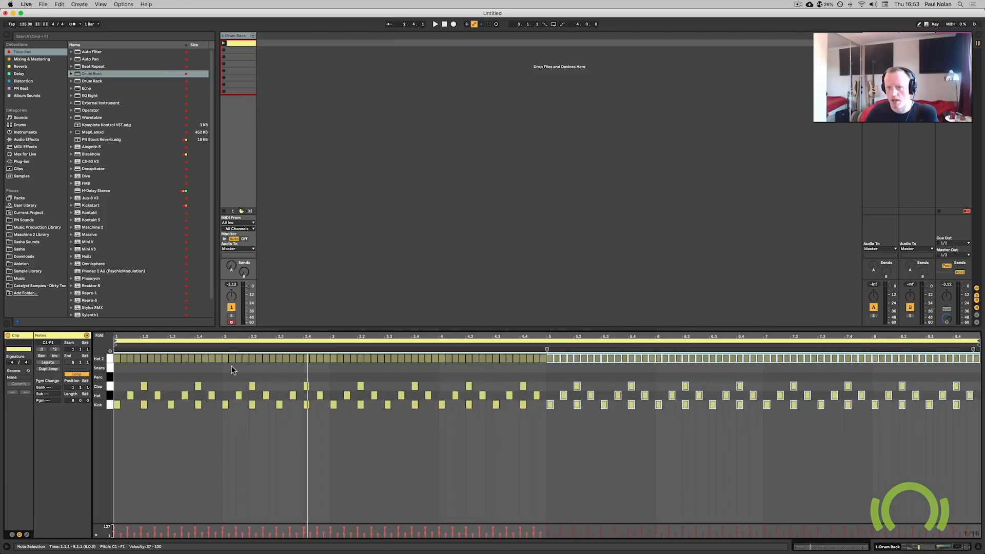
# Play the eight-bar beat from bar 2 and stop it.
pyautogui.click(229, 370)
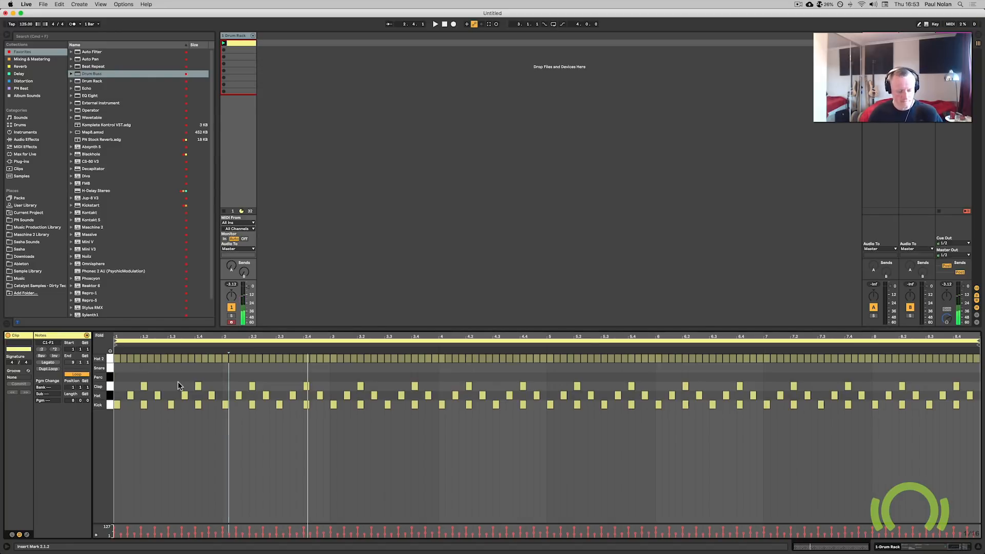
pyautogui.press('space')
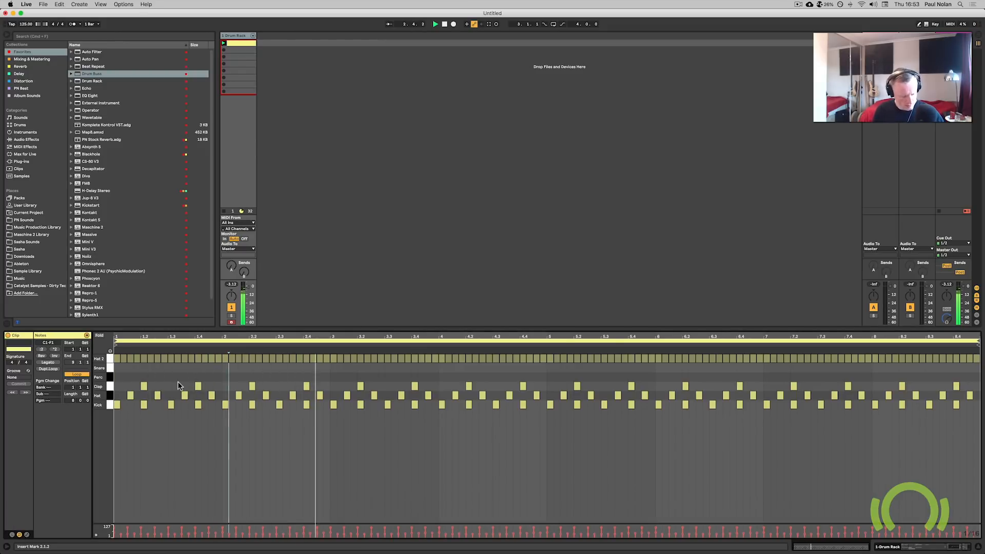
pyautogui.press('space')
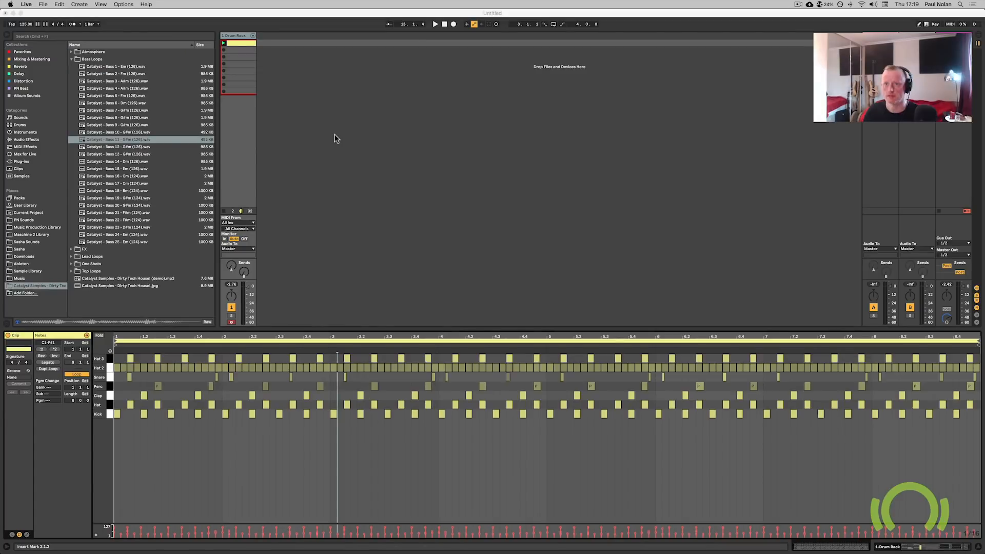
pyautogui.click(335, 137)
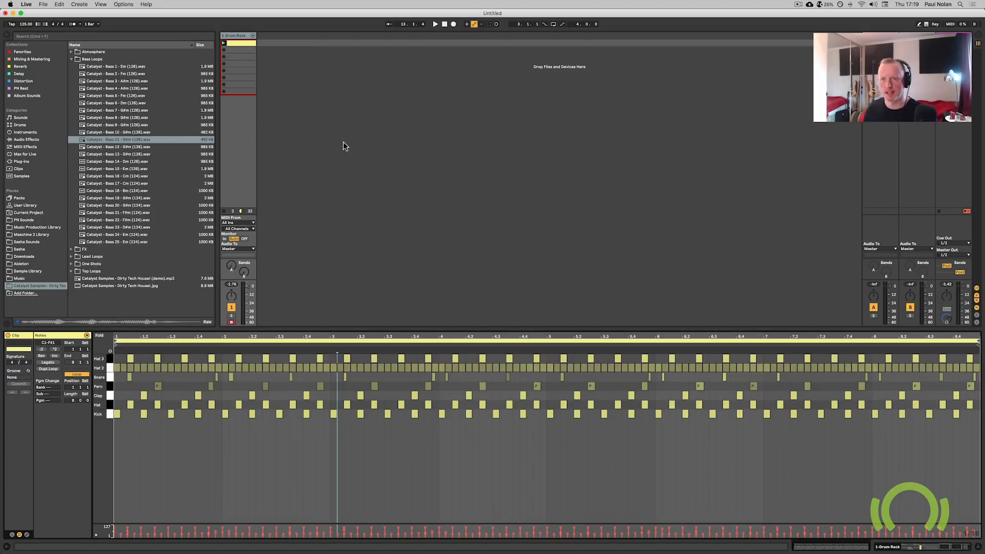
# Launch the drum clip and preview the Catalyst - Bass 11 - G#m (126) loop in the browser.
pyautogui.click(224, 44)
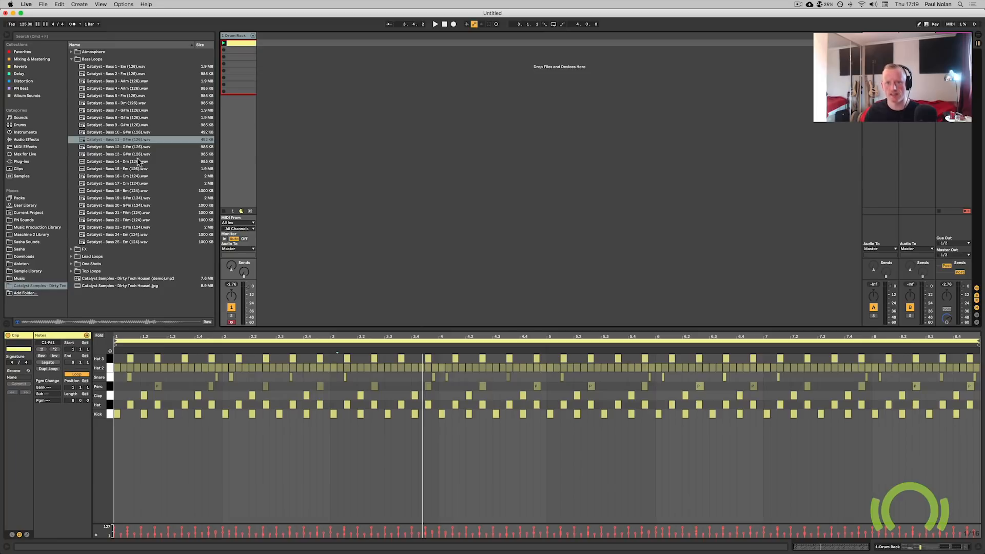
pyautogui.click(109, 139)
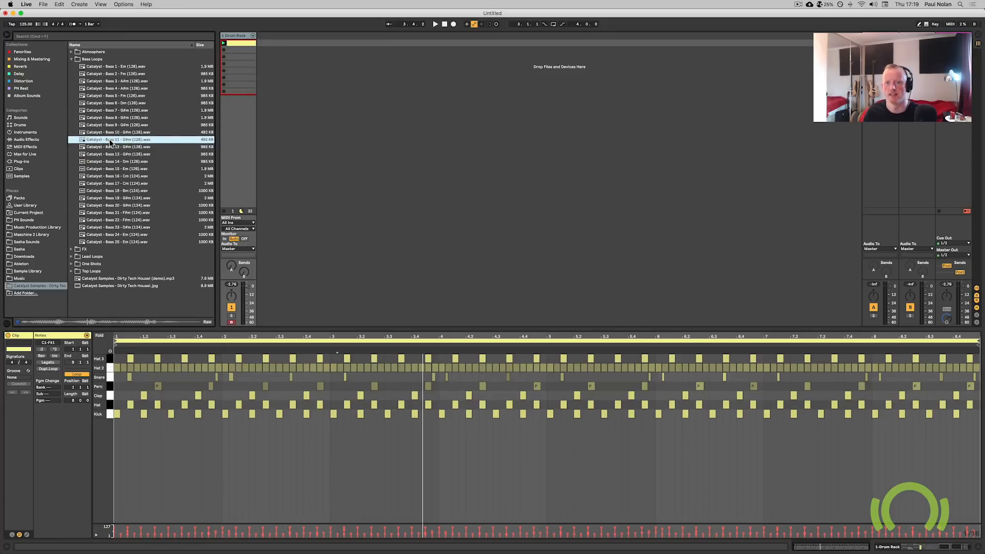
pyautogui.click(17, 322)
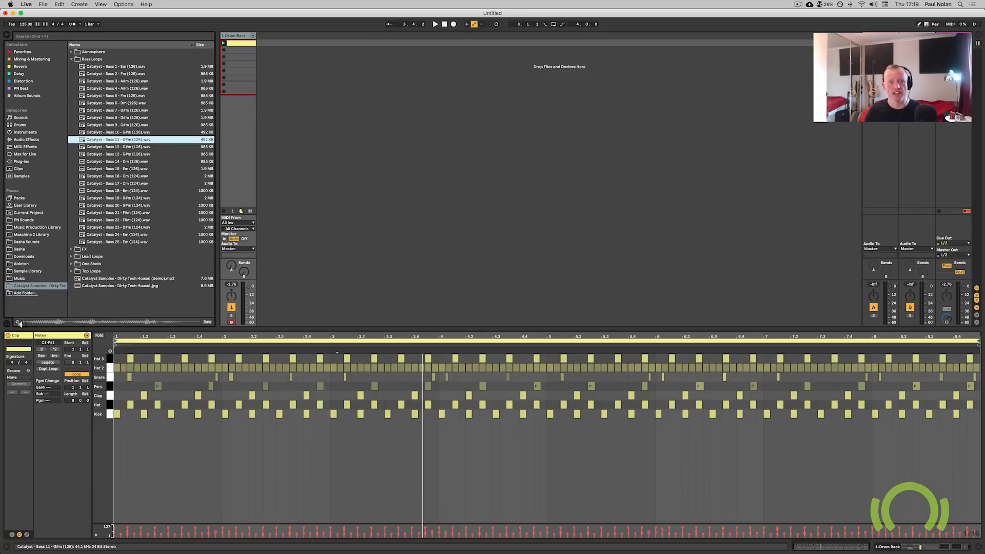
# Insert a MIDI track holding a Simpler with the Bass 11 loop, with warp and looping enabled.
pyautogui.rightClick(271, 46)
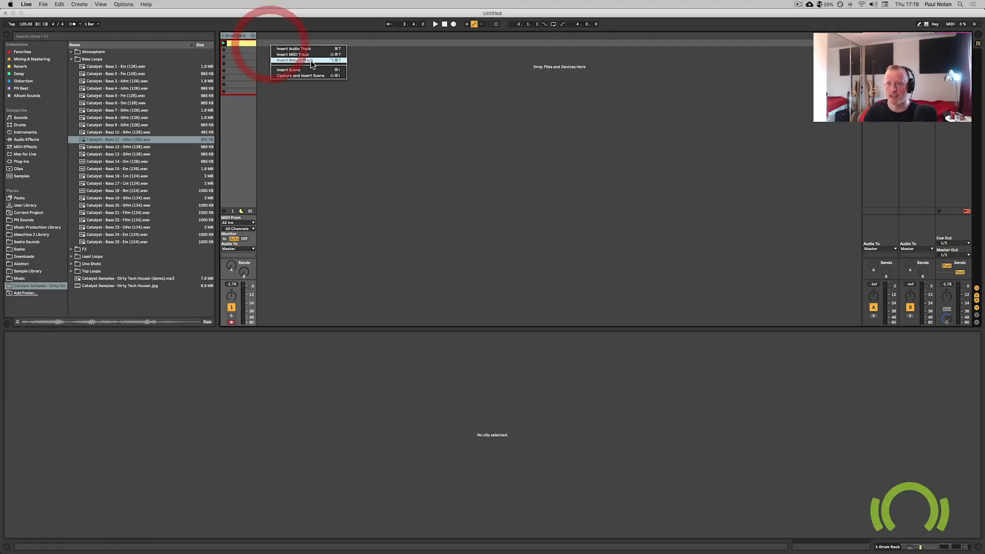
pyautogui.click(313, 55)
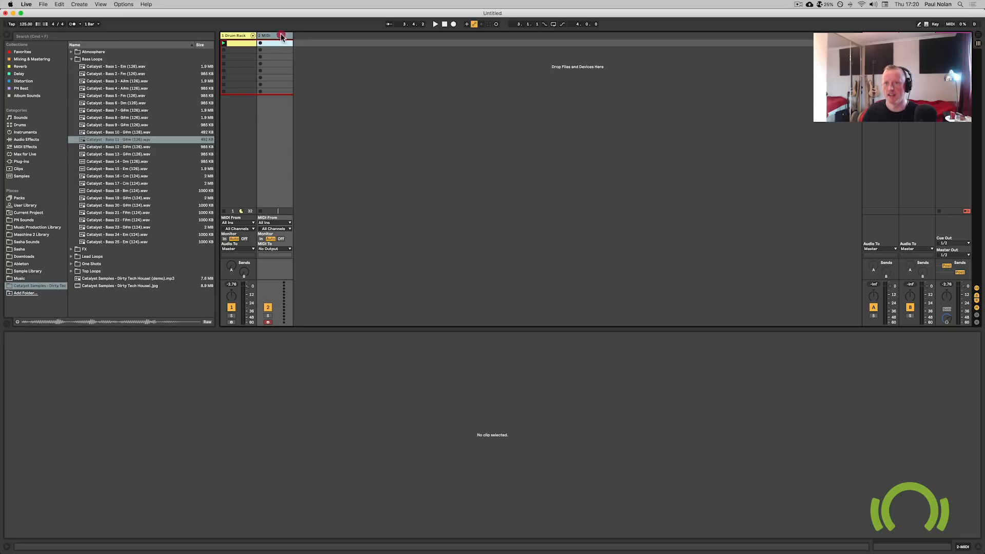
pyautogui.click(276, 35)
pyautogui.moveTo(123, 139); pyautogui.dragTo(482, 510)
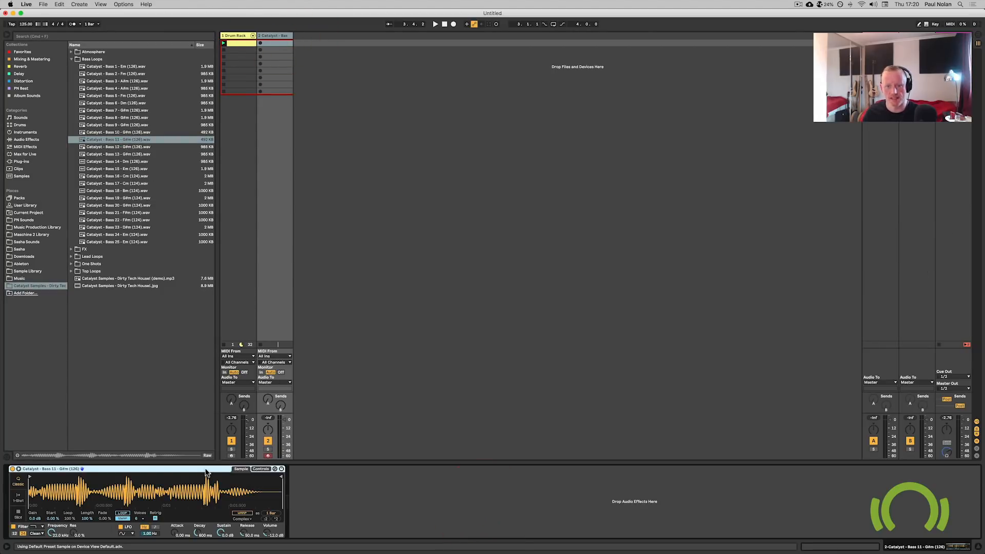
pyautogui.click(235, 513)
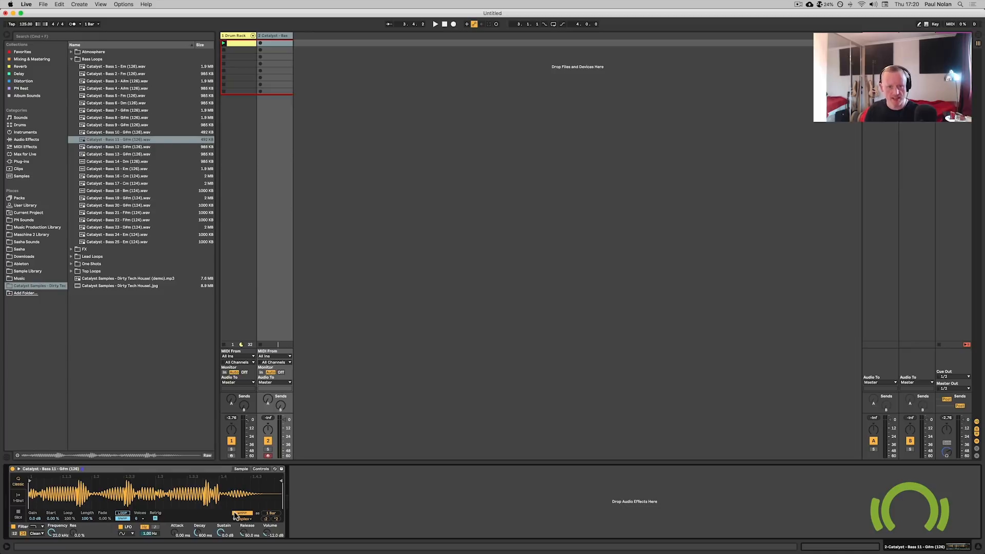
pyautogui.click(123, 513)
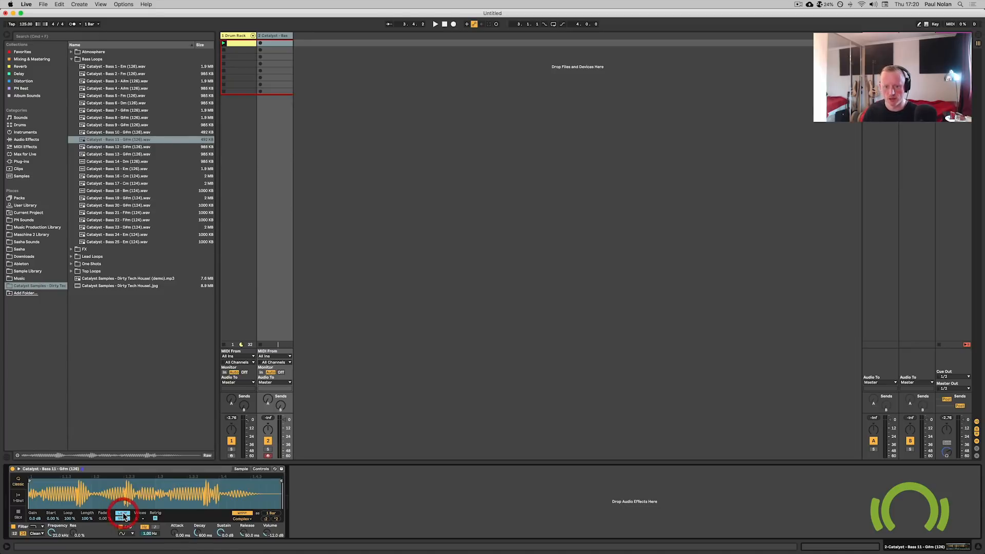
# Stop the clips and record a new MIDI clip on the bass track during playback, then stop.
pyautogui.click(224, 92)
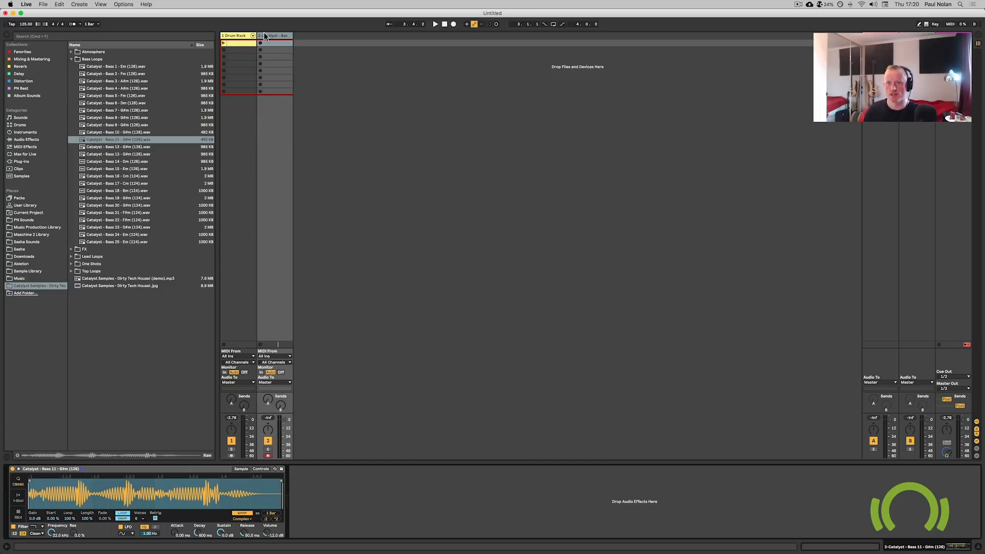
pyautogui.click(72, 24)
pyautogui.click(269, 37)
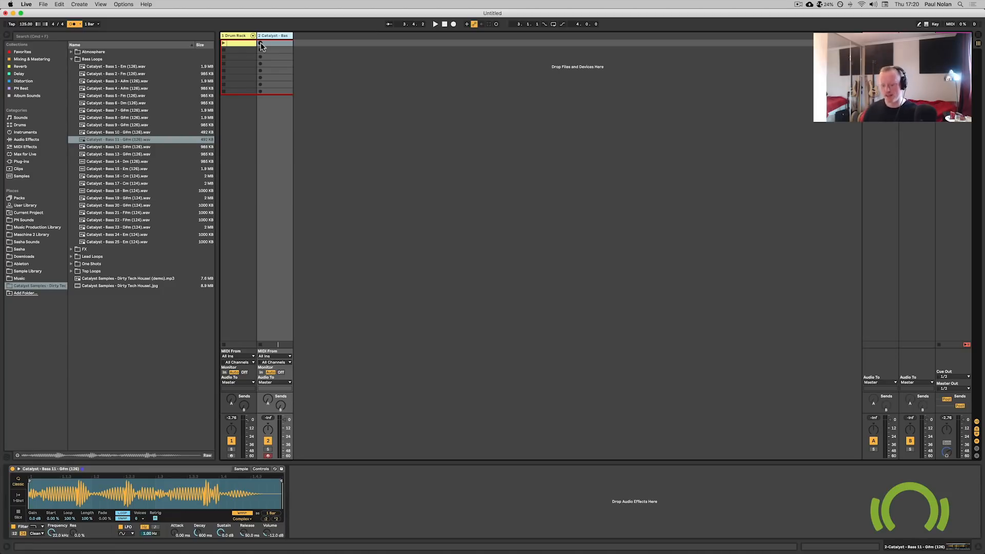
pyautogui.click(260, 45)
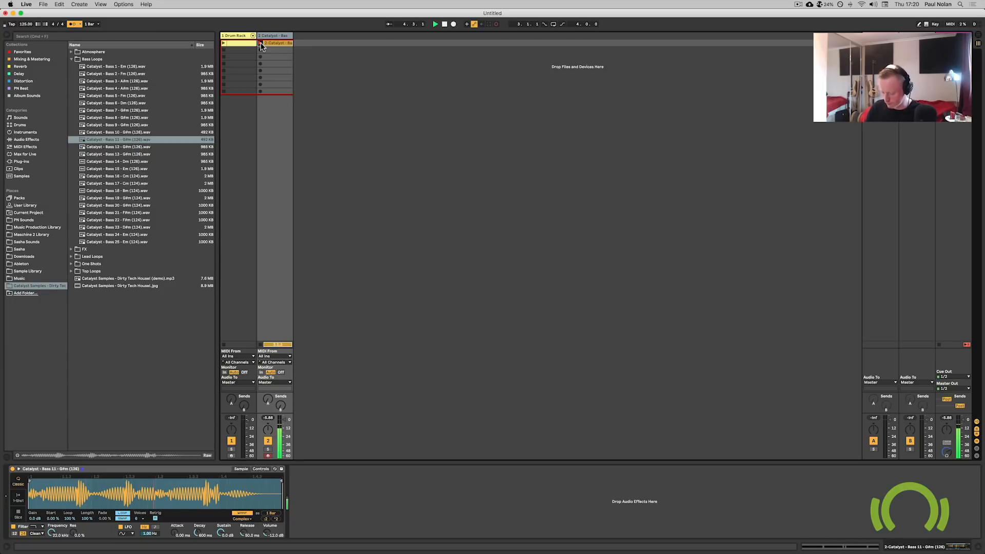
pyautogui.press('space')
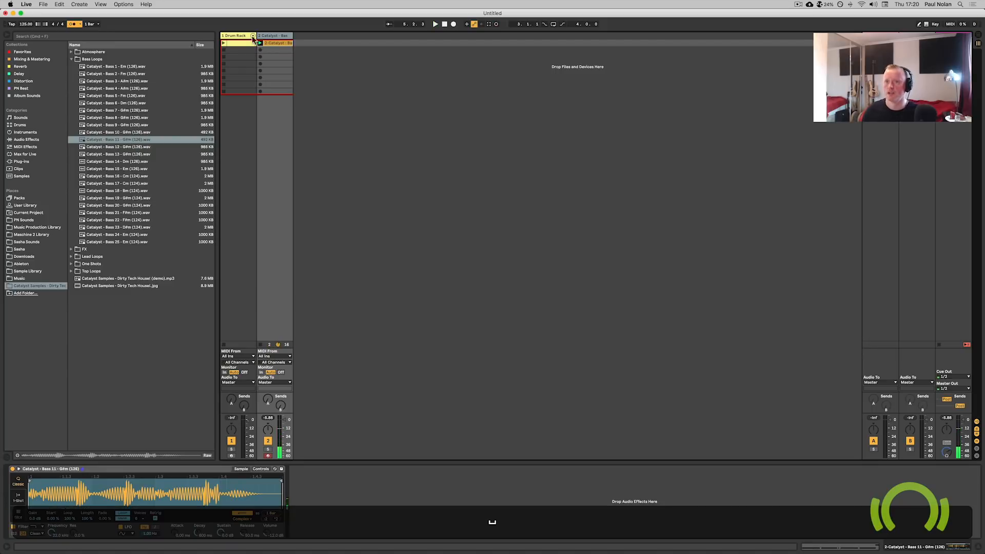
# Open the recorded bass clip and quantize all its notes.
pyautogui.doubleClick(283, 44)
pyautogui.click(445, 429)
pyautogui.click(353, 428)
pyautogui.press('super')
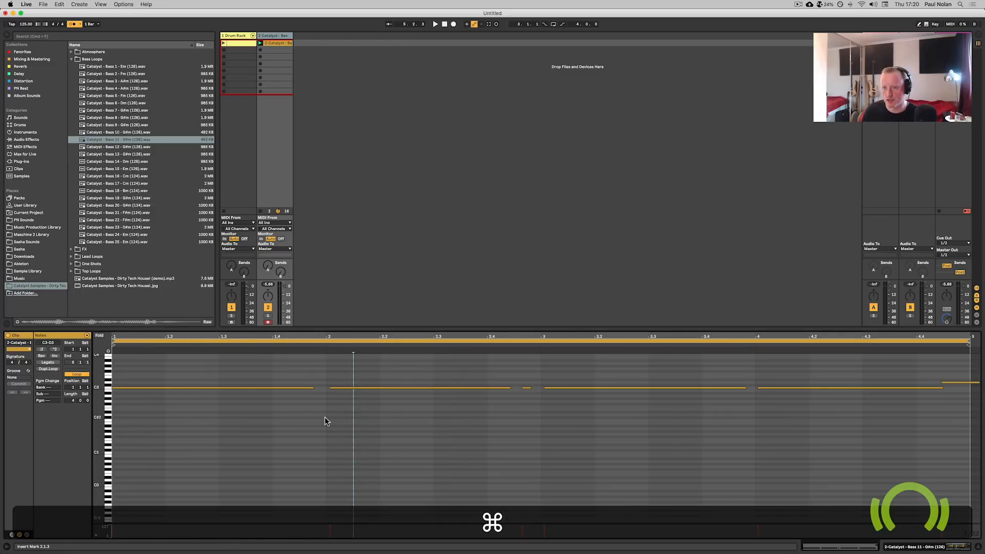
pyautogui.press('super+a')
pyautogui.press('super+u')
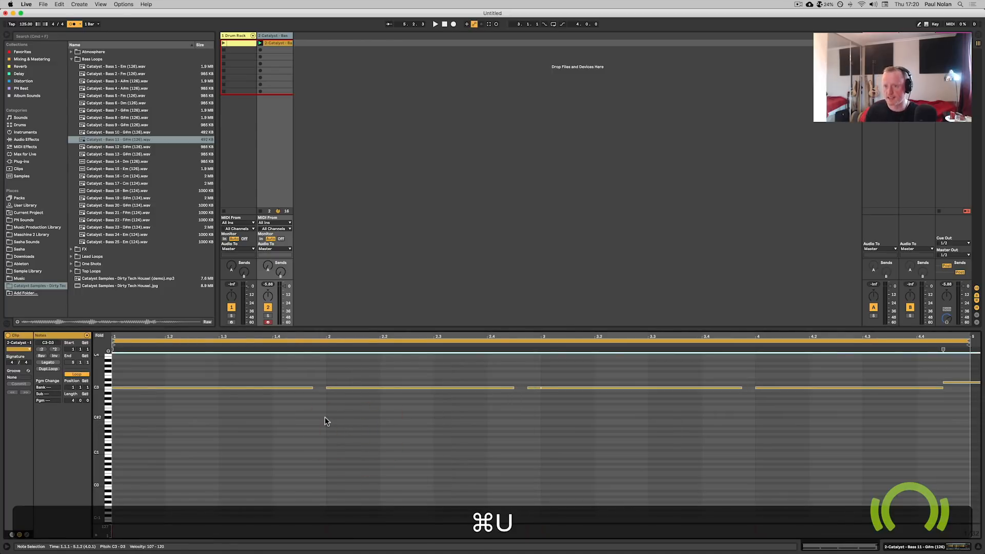
# Make the selected bass notes legato.
pyautogui.click(48, 362)
pyautogui.click(559, 447)
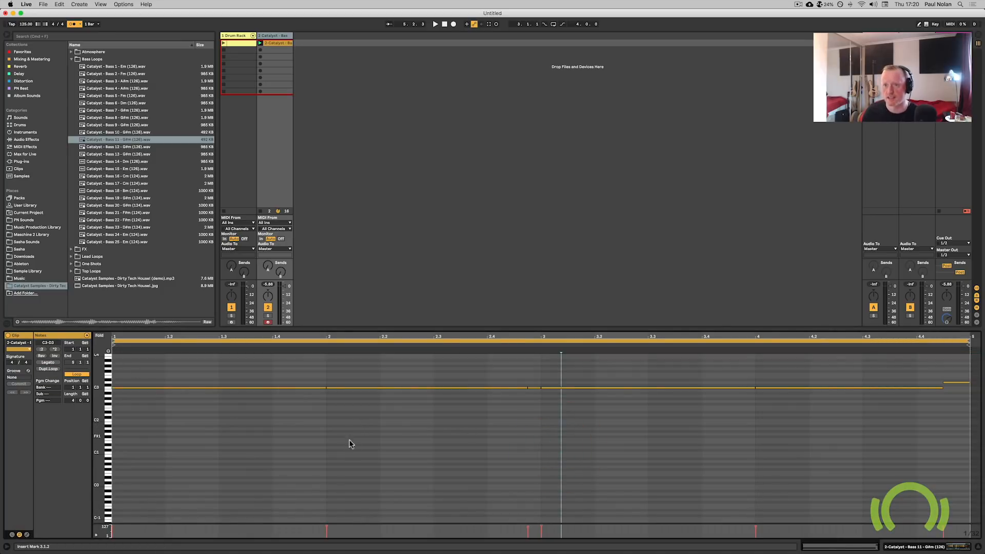
# Audition the bass clip and move the short note near beat 2.4 slightly earlier.
pyautogui.press('space')
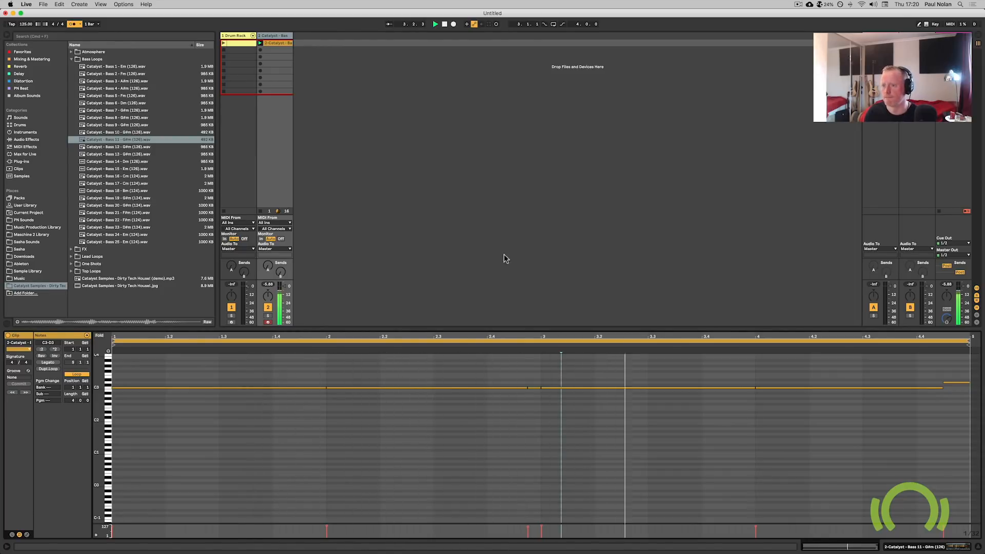
pyautogui.press('space')
pyautogui.doubleClick(525, 389)
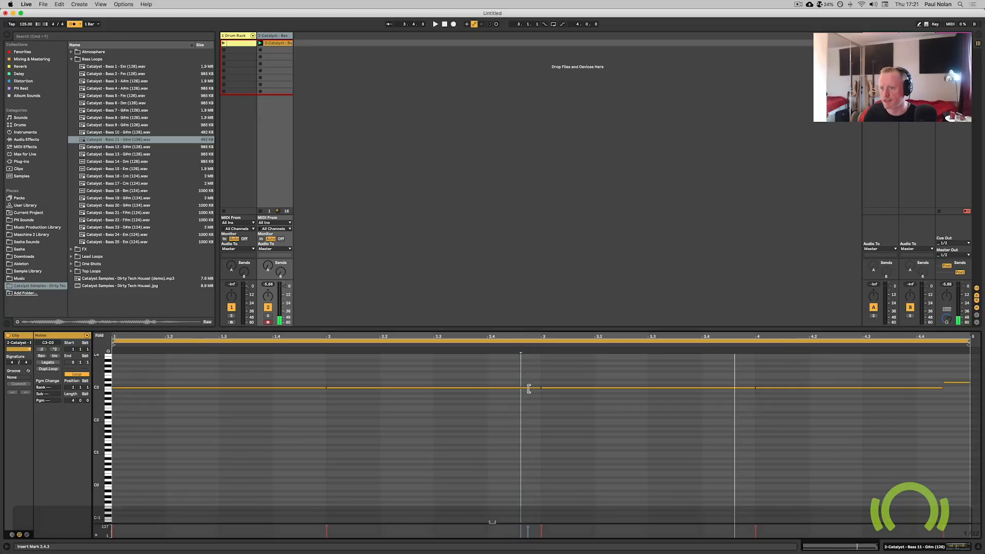
pyautogui.click(518, 407)
pyautogui.click(326, 347)
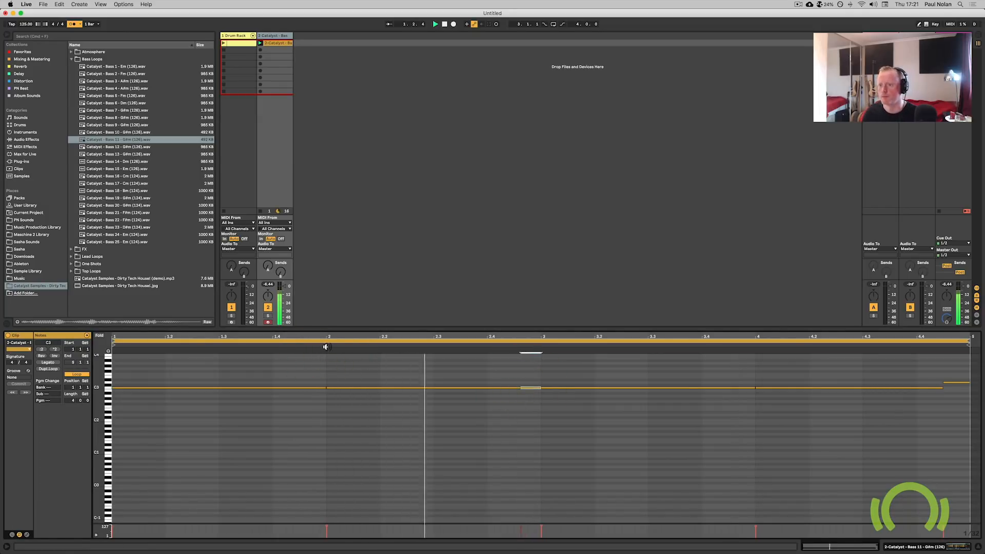
pyautogui.press('space')
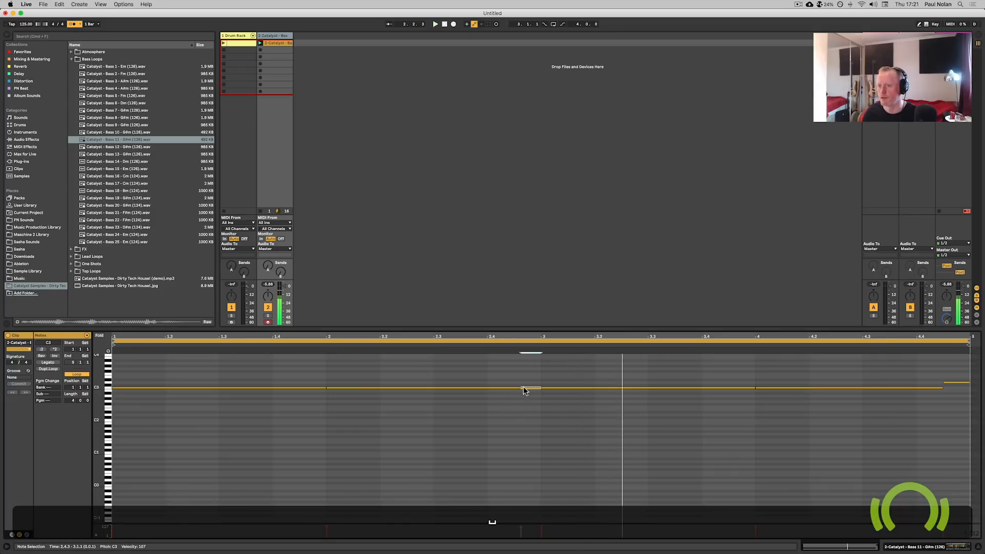
pyautogui.click(521, 388)
pyautogui.moveTo(521, 388); pyautogui.dragTo(514, 388)
pyautogui.click(324, 344)
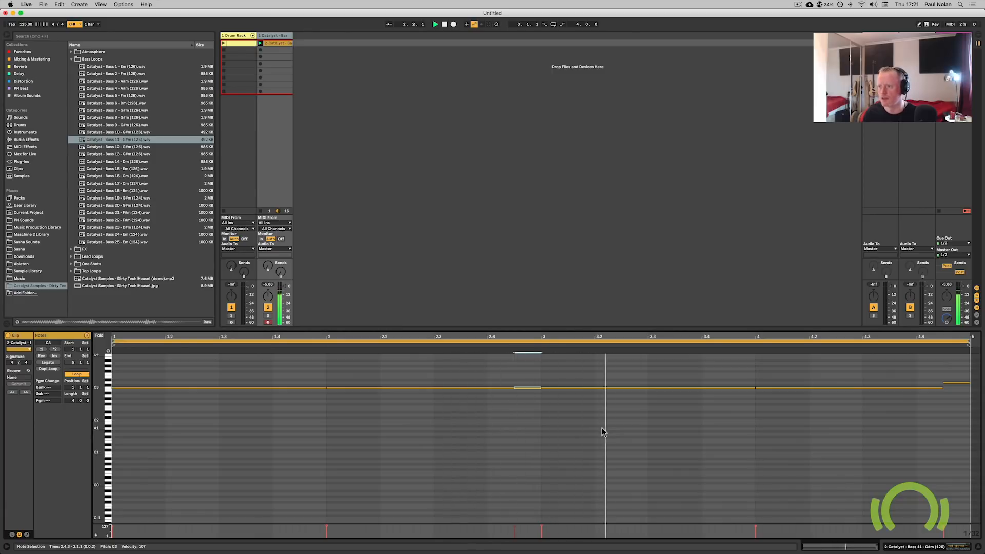
pyautogui.click(518, 403)
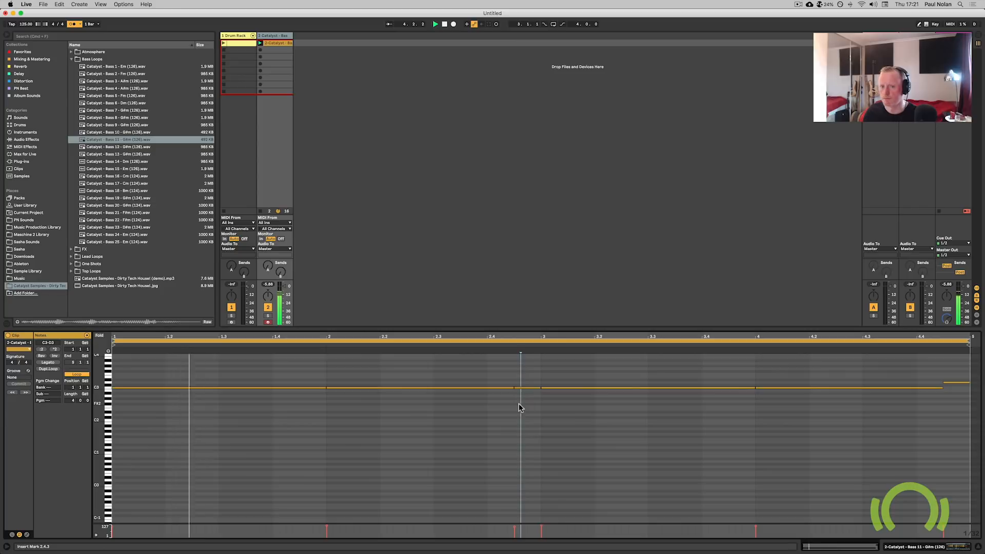
pyautogui.click(526, 389)
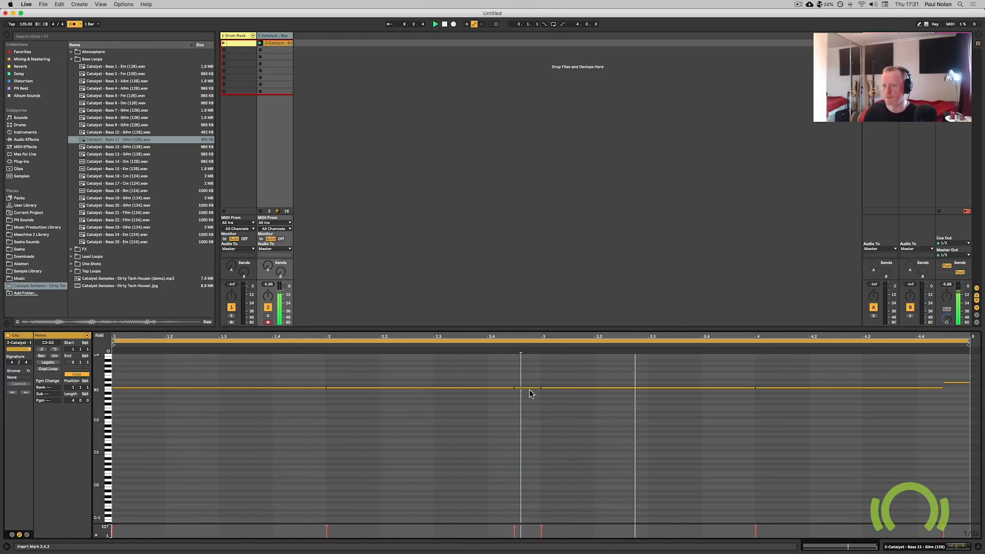
pyautogui.press('space')
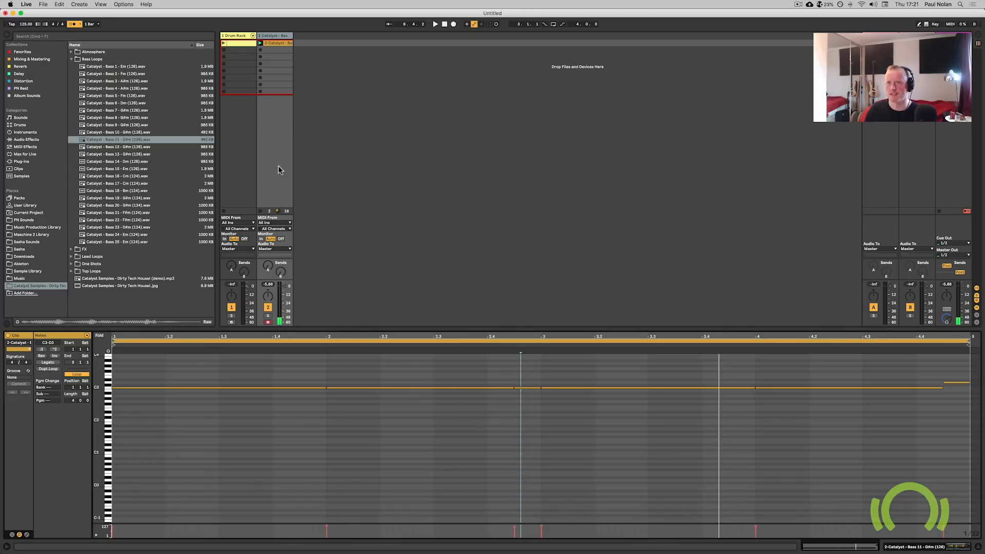
# Add an Auto Filter after the Simpler on the bass track and adjust its filter settings.
pyautogui.click(271, 43)
pyautogui.click(74, 24)
pyautogui.click(22, 51)
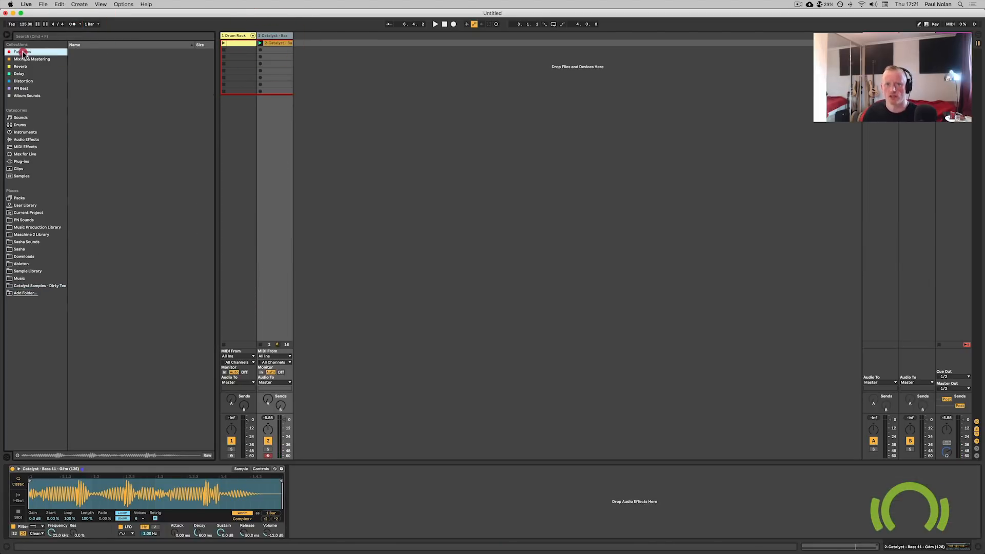
pyautogui.moveTo(91, 51); pyautogui.dragTo(398, 489)
pyautogui.click(365, 520)
pyautogui.click(365, 531)
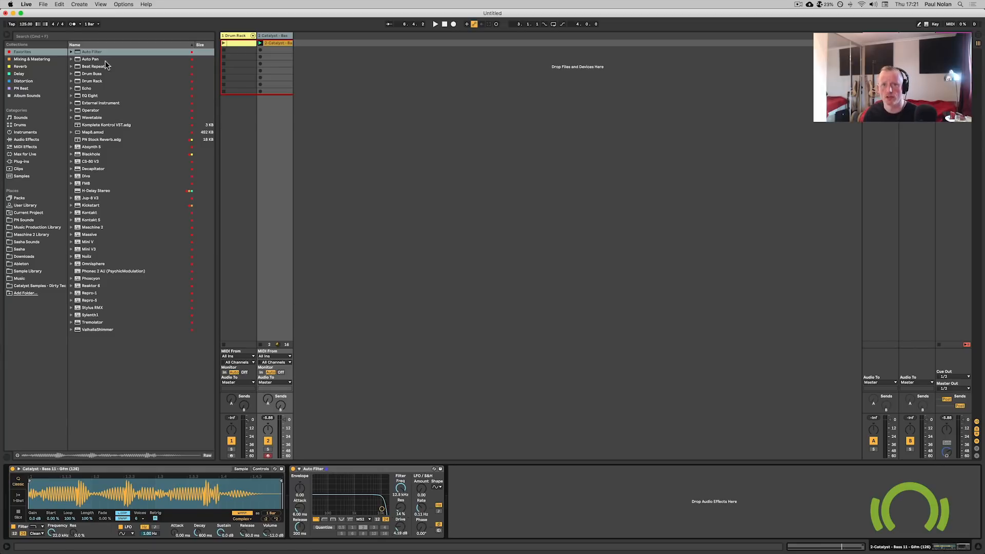
# Insert an EQ Eight before the Auto Filter and raise its low-cut band.
pyautogui.click(94, 97)
pyautogui.click(319, 488)
pyautogui.moveTo(319, 488); pyautogui.dragTo(329, 503)
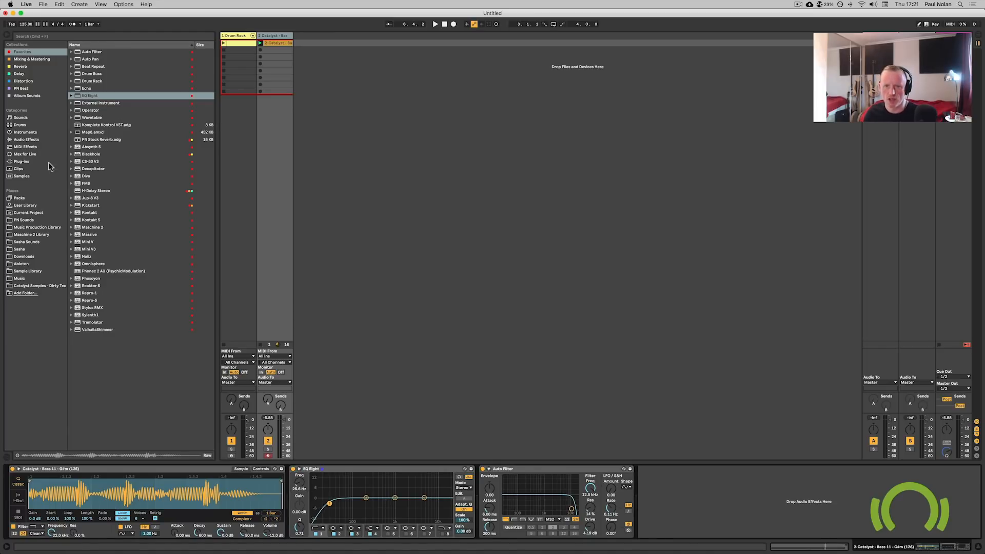
# Add a Glue Compressor to the bass chain with sidechain from Drum Rack | Kick | Post Mixer.
pyautogui.click(36, 140)
pyautogui.moveTo(102, 212); pyautogui.dragTo(635, 492)
pyautogui.click(652, 476)
pyautogui.click(652, 488)
pyautogui.click(652, 494)
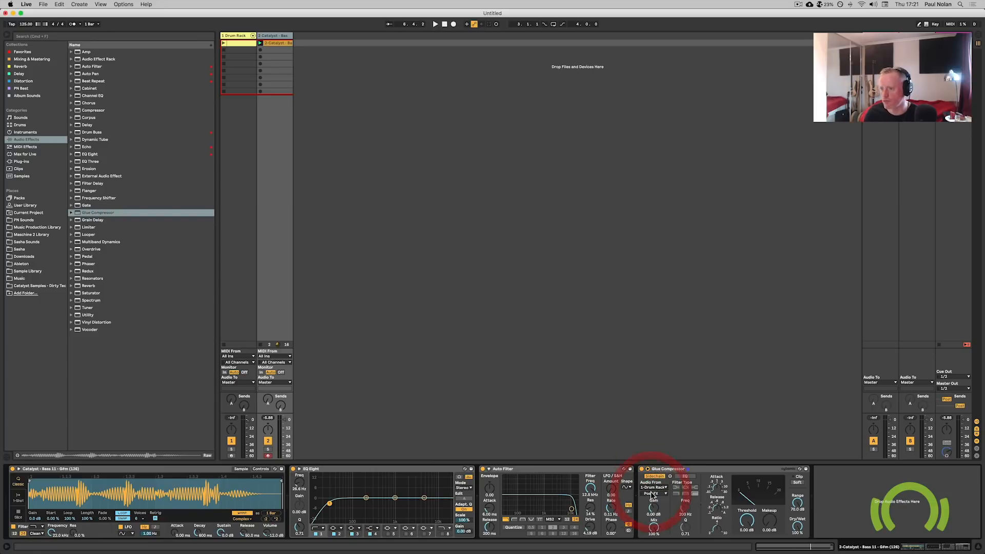
pyautogui.click(651, 493)
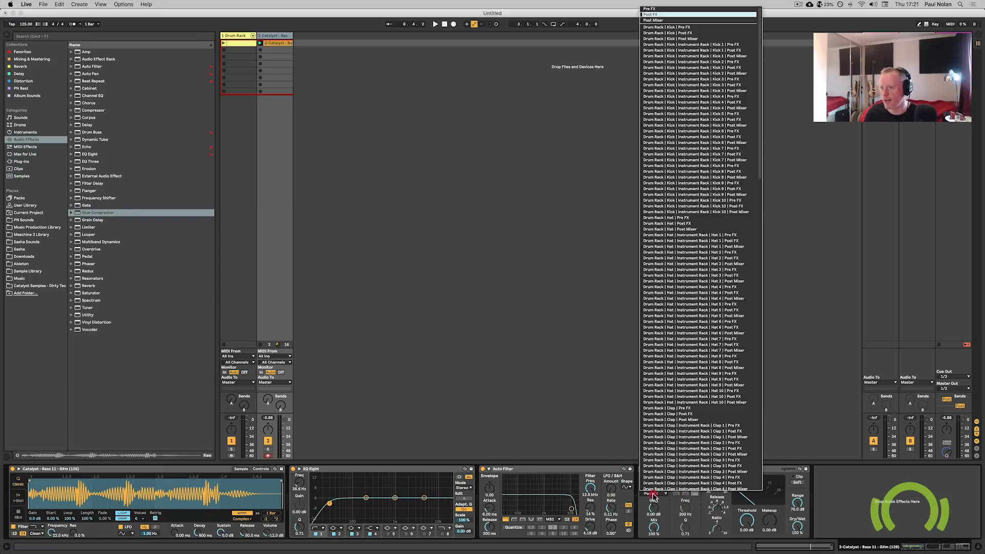
pyautogui.click(679, 38)
# Play the drum and bass clips together and lower the Glue Compressor threshold to about -17.1 dB.
pyautogui.moveTo(746, 522); pyautogui.dragTo(746, 538)
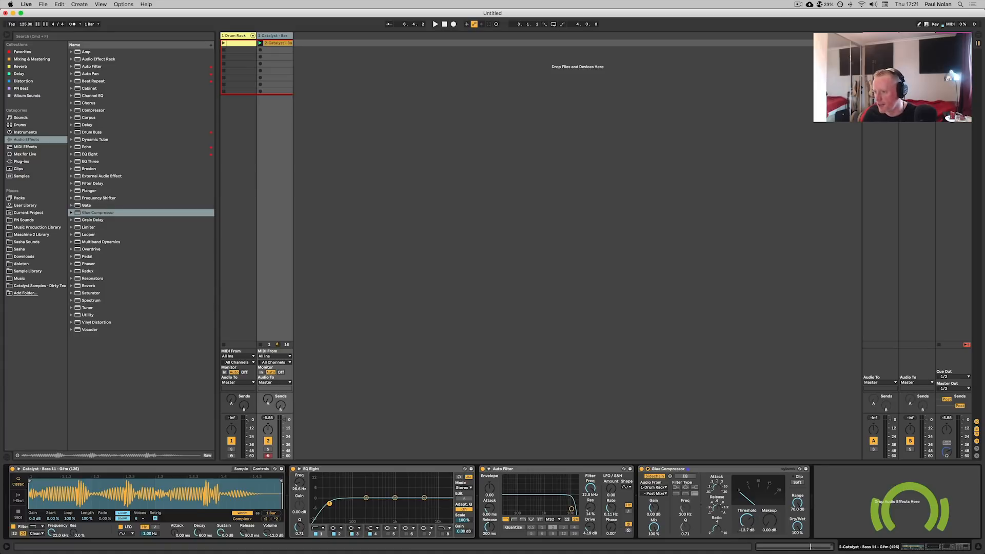
pyautogui.click(223, 44)
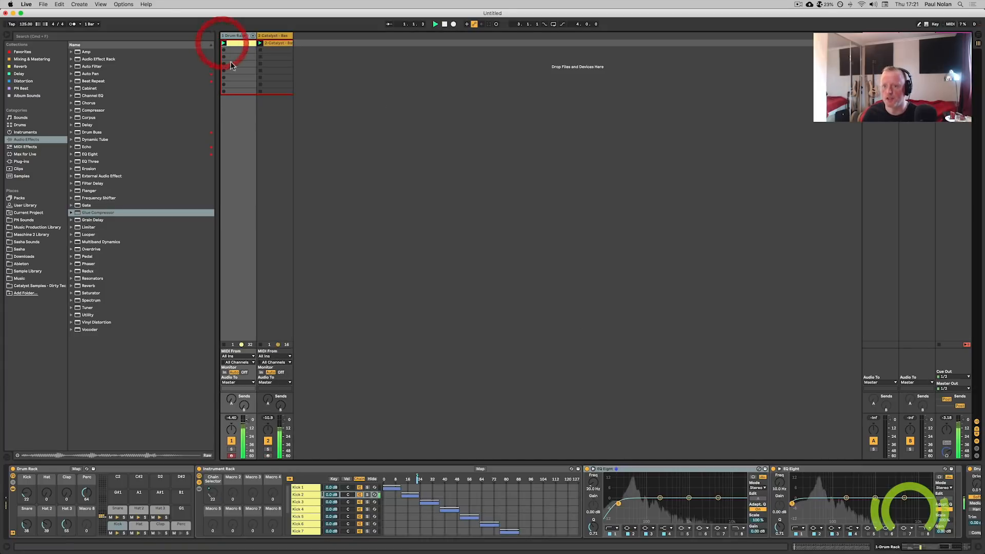
pyautogui.click(277, 43)
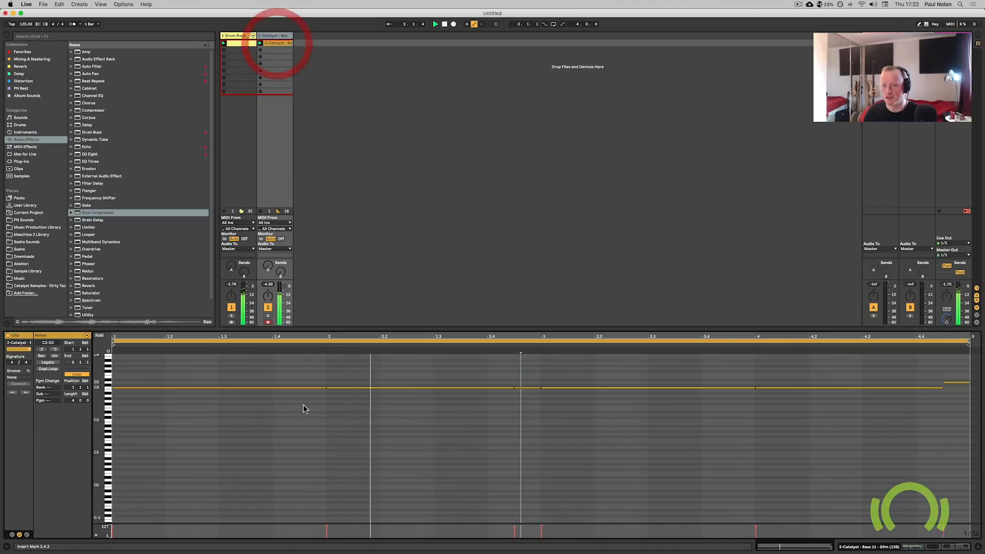
pyautogui.doubleClick(280, 35)
pyautogui.moveTo(747, 519); pyautogui.dragTo(748, 522)
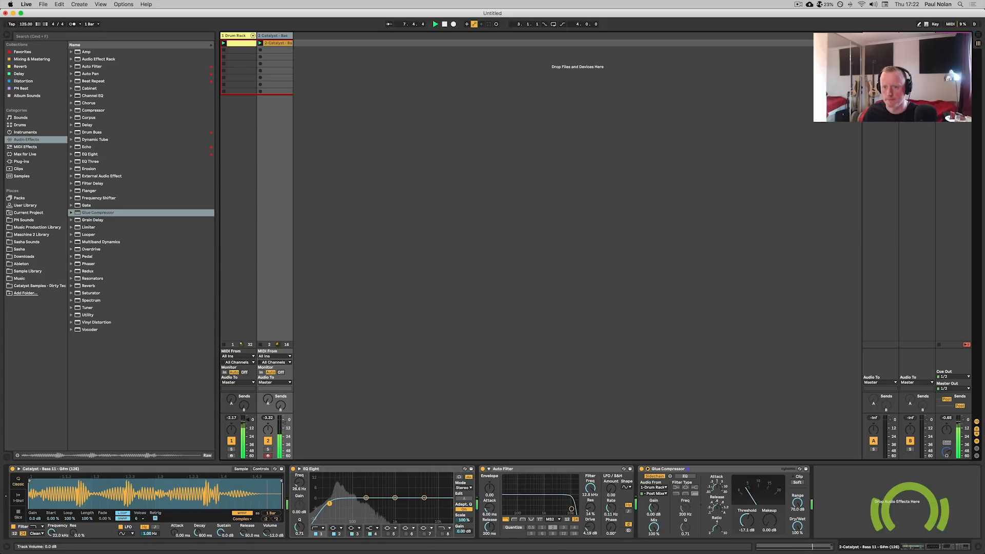
pyautogui.press('space')
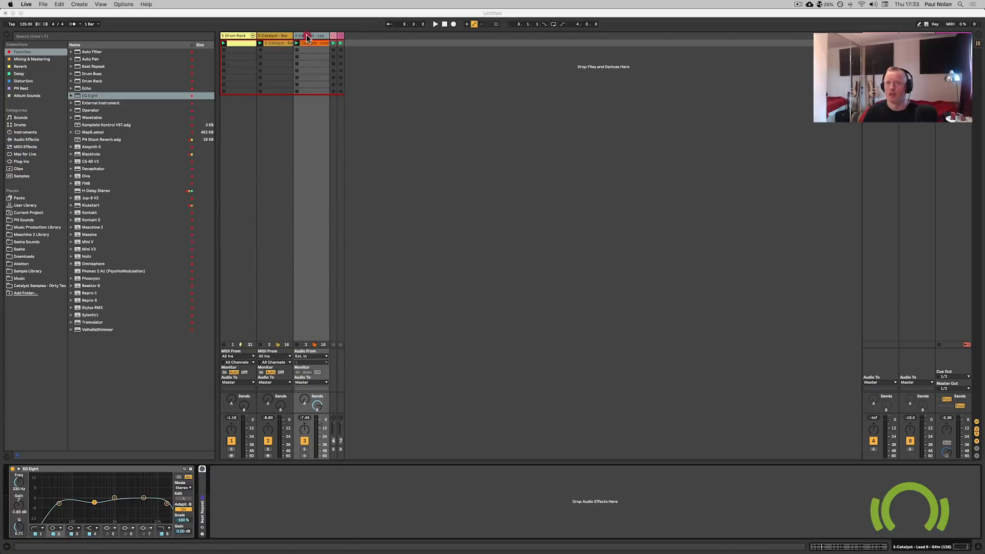
# Play the lead loop track and inspect its devices and the B-Delay return's Delay.
pyautogui.click(308, 36)
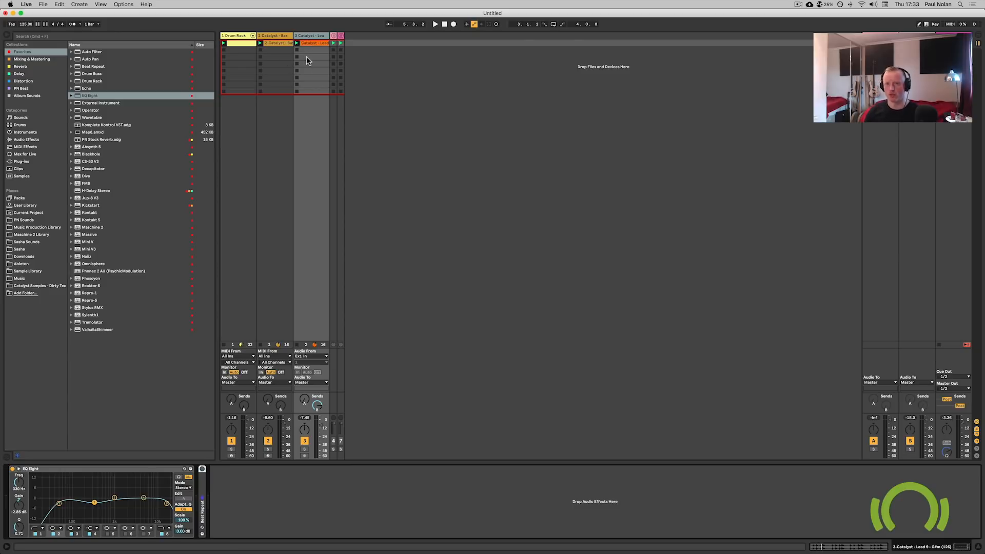
pyautogui.press('space')
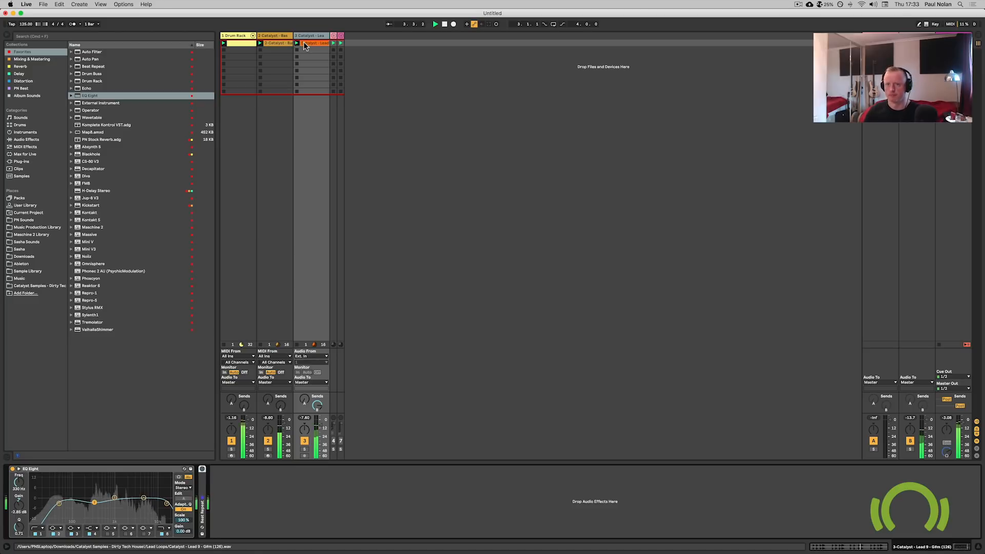
pyautogui.click(305, 44)
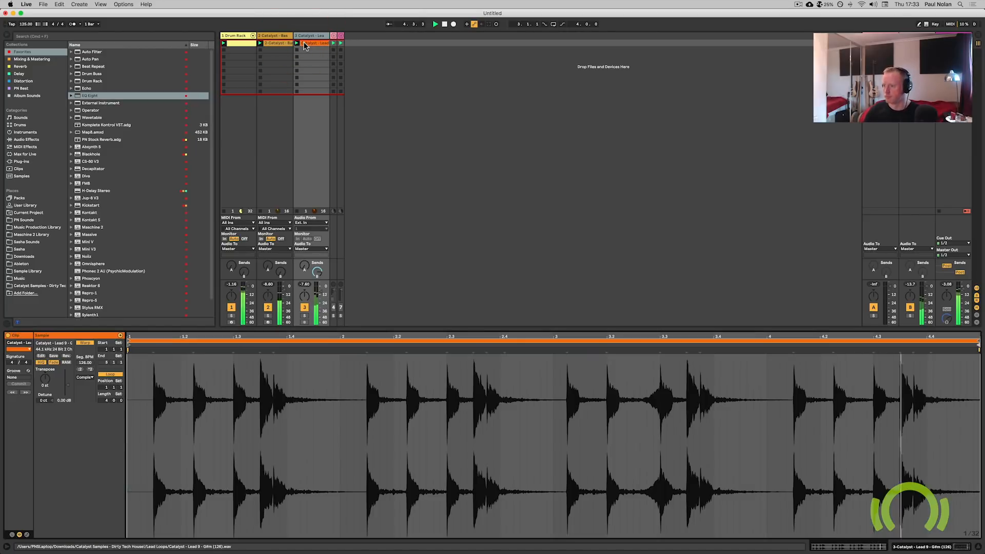
pyautogui.press('space')
pyautogui.click(305, 35)
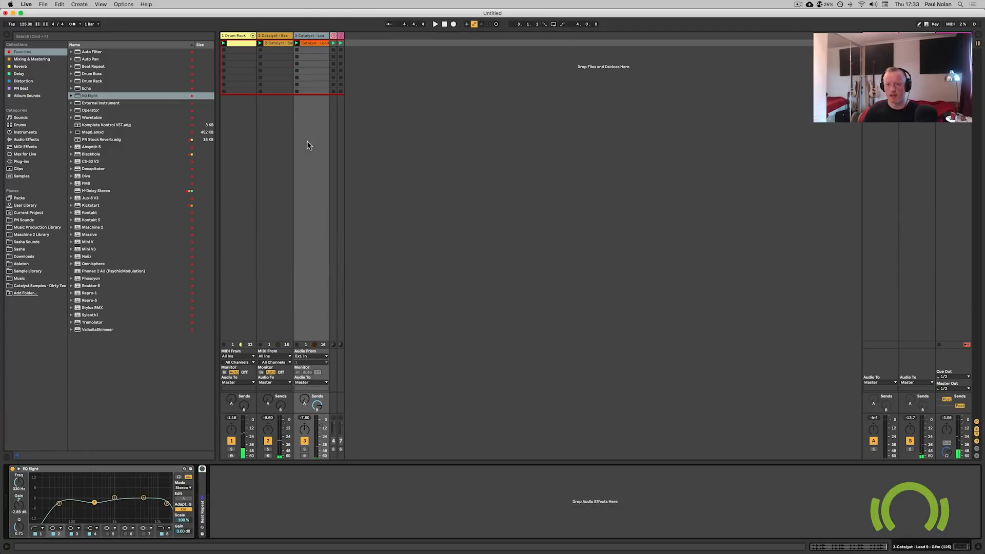
pyautogui.click(906, 36)
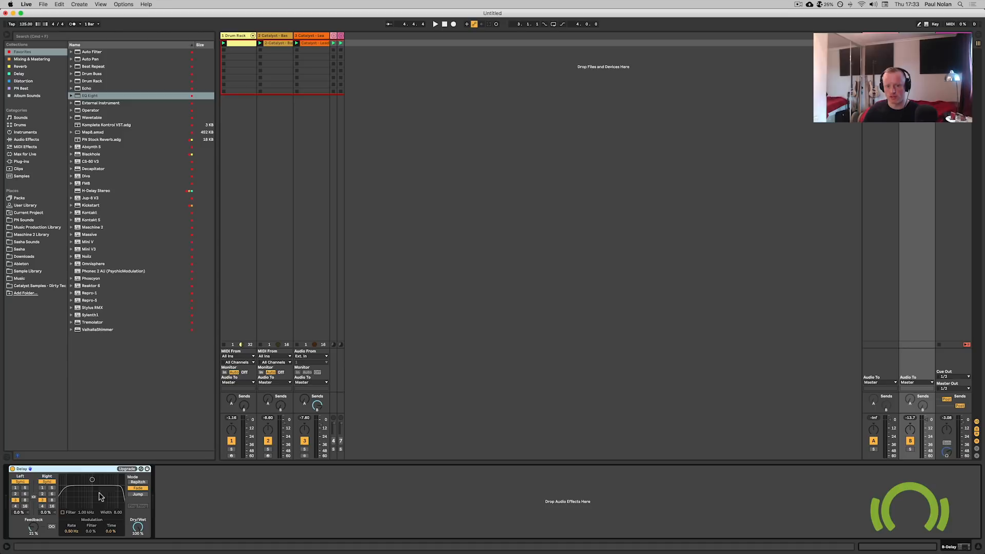
pyautogui.click(324, 37)
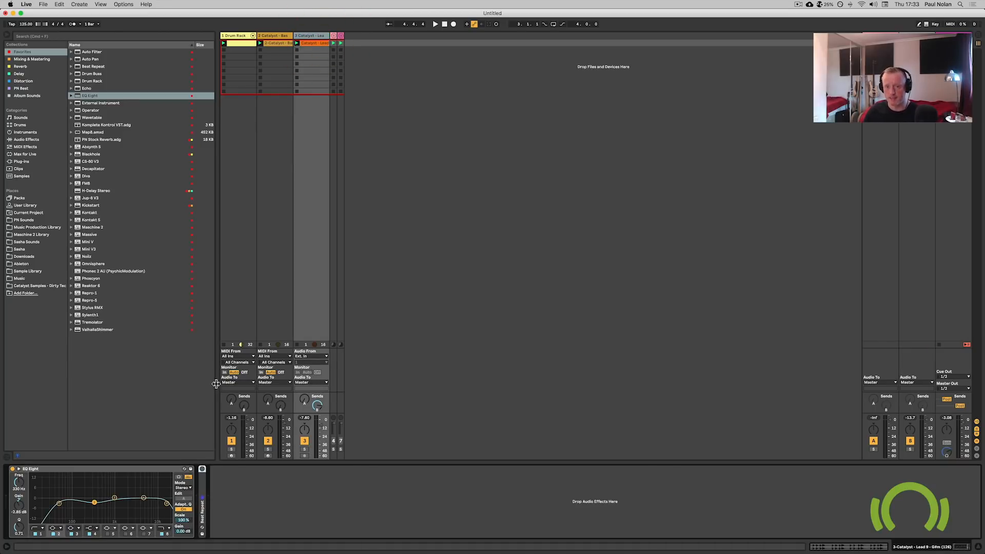
# Expand and enable Beat Repeat on the lead track, setting its pitch to -4 st and pitch decay to about 33 %.
pyautogui.doubleClick(203, 490)
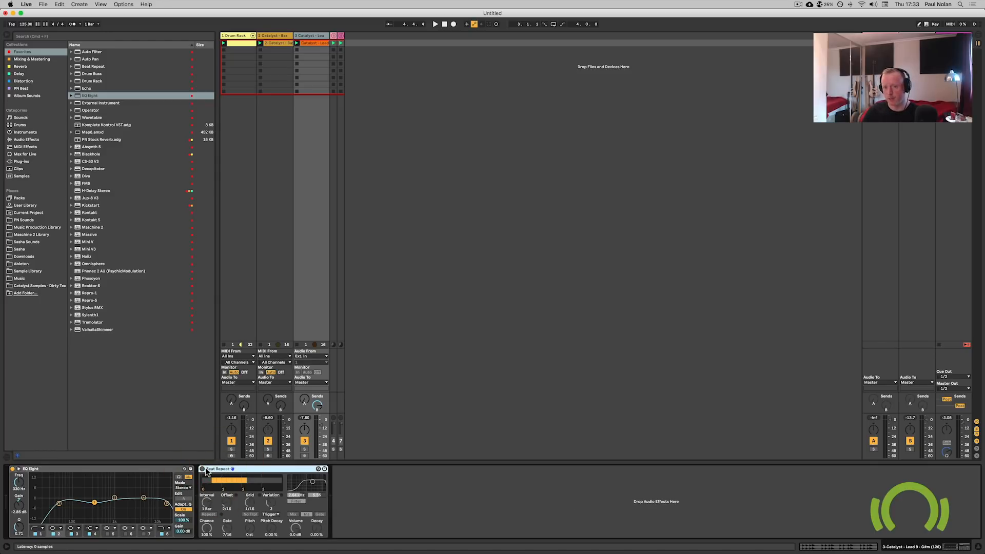
pyautogui.click(202, 469)
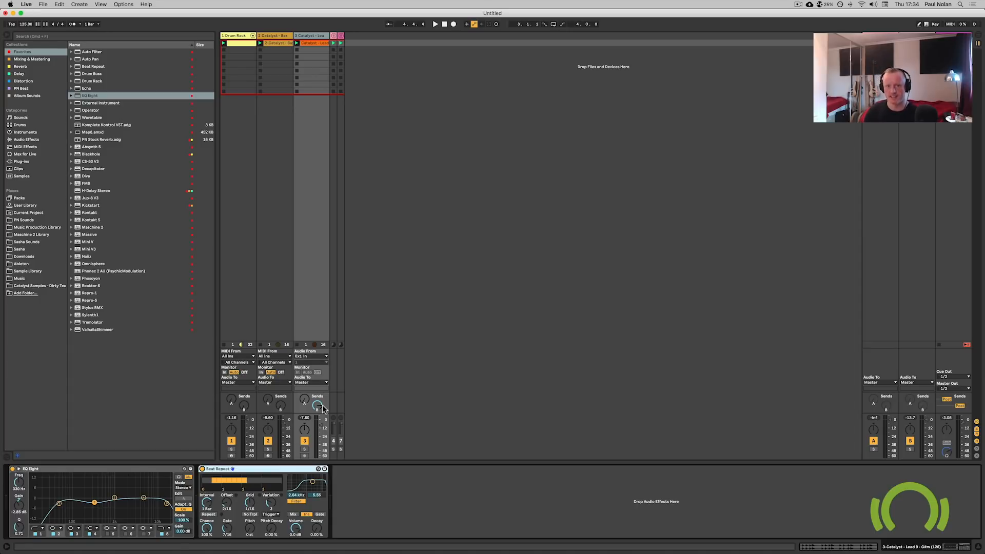
pyautogui.press('space')
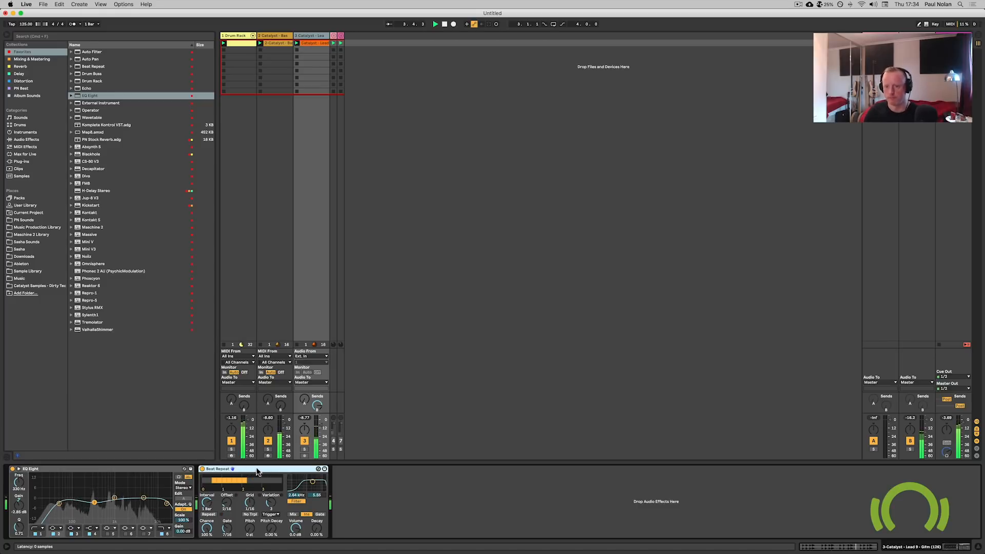
pyautogui.moveTo(250, 528); pyautogui.dragTo(249, 538)
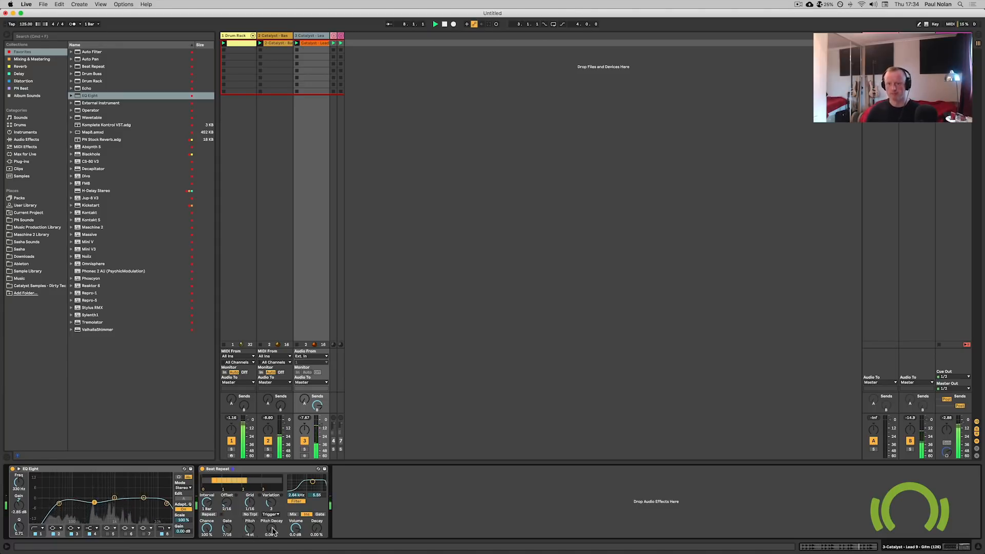
pyautogui.moveTo(272, 531); pyautogui.dragTo(271, 508)
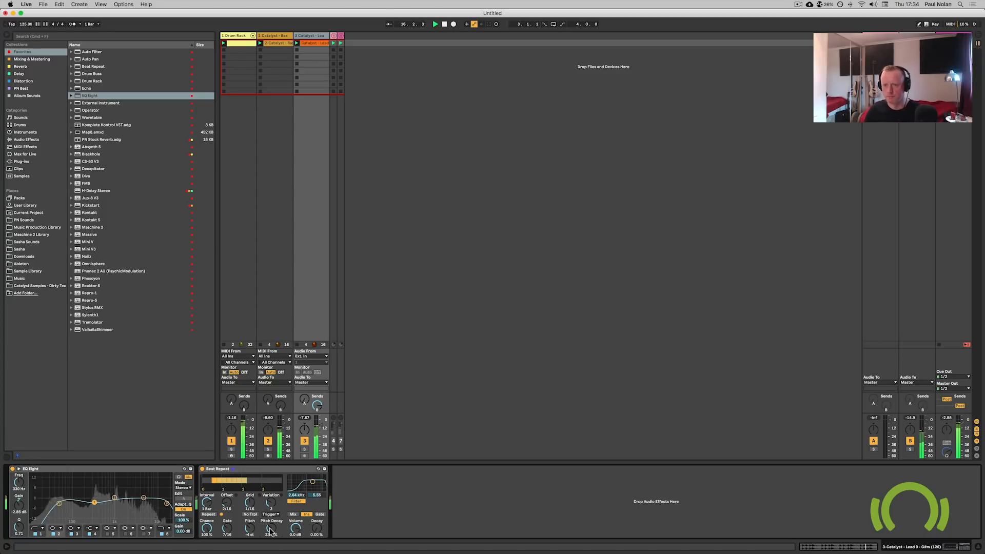
pyautogui.press('space')
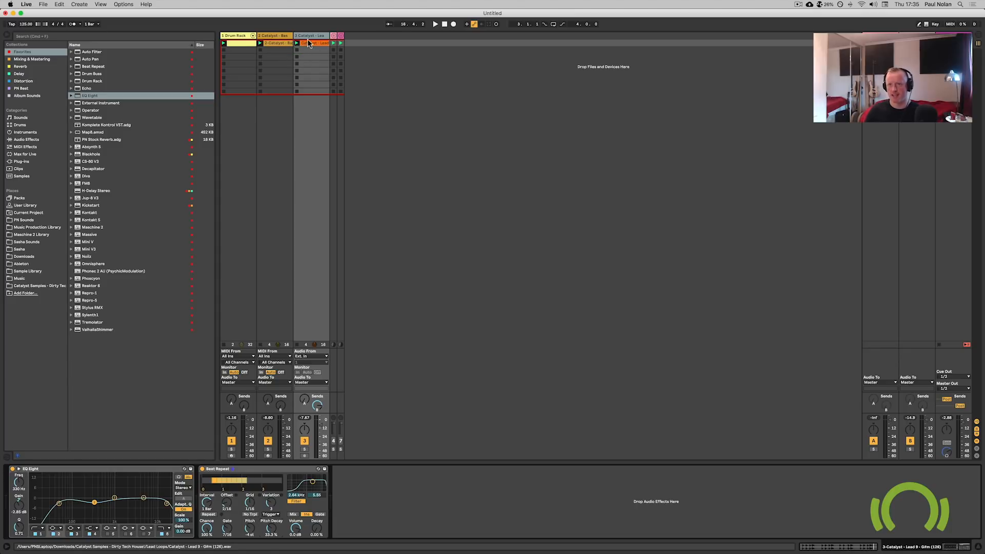
# Create a new audio track with its input set to Resampling, and solo the lead track.
pyautogui.press('super+t')
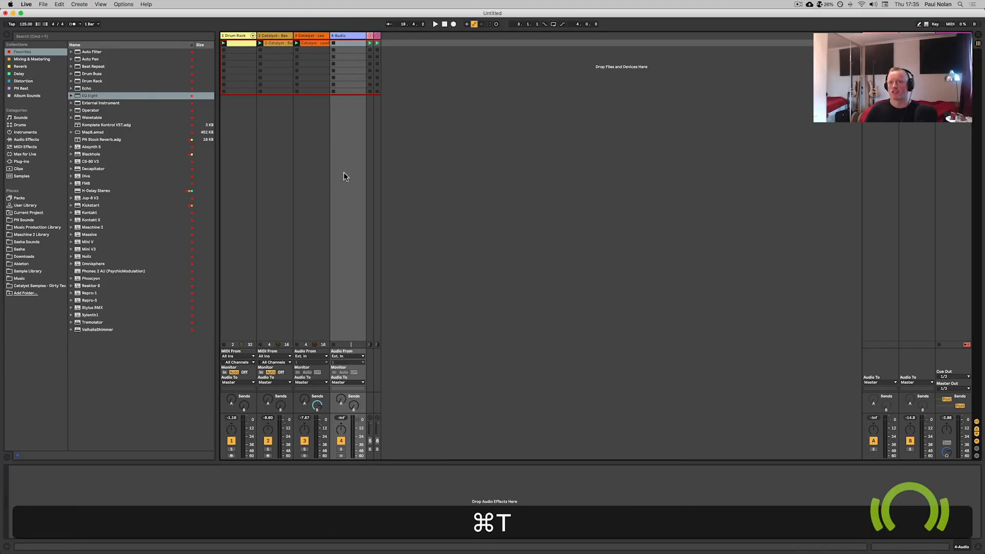
pyautogui.click(344, 356)
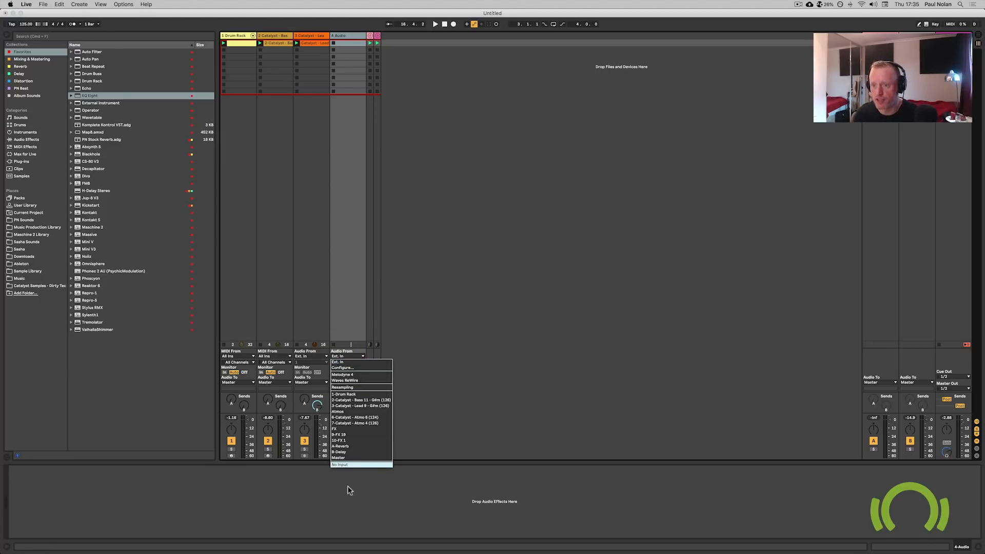
pyautogui.click(357, 388)
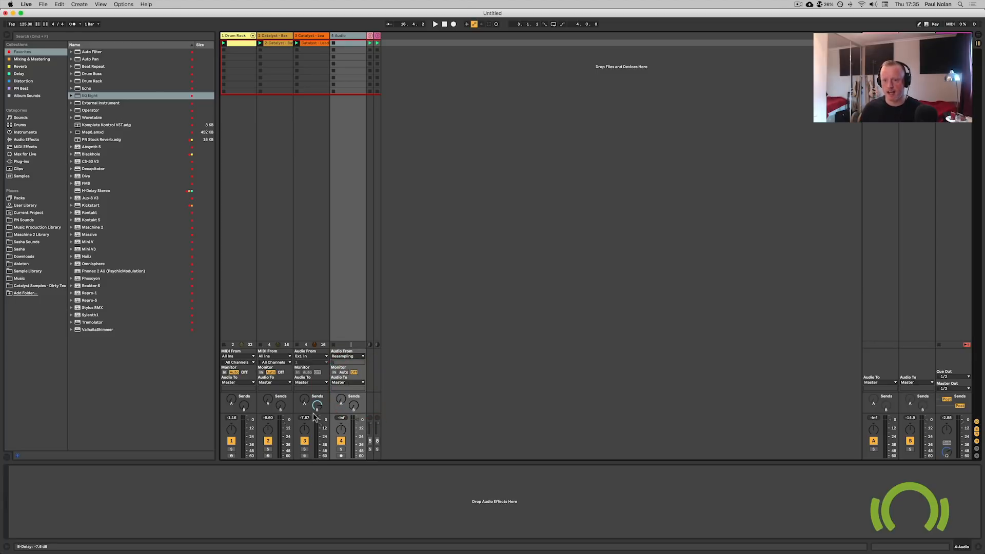
pyautogui.click(304, 449)
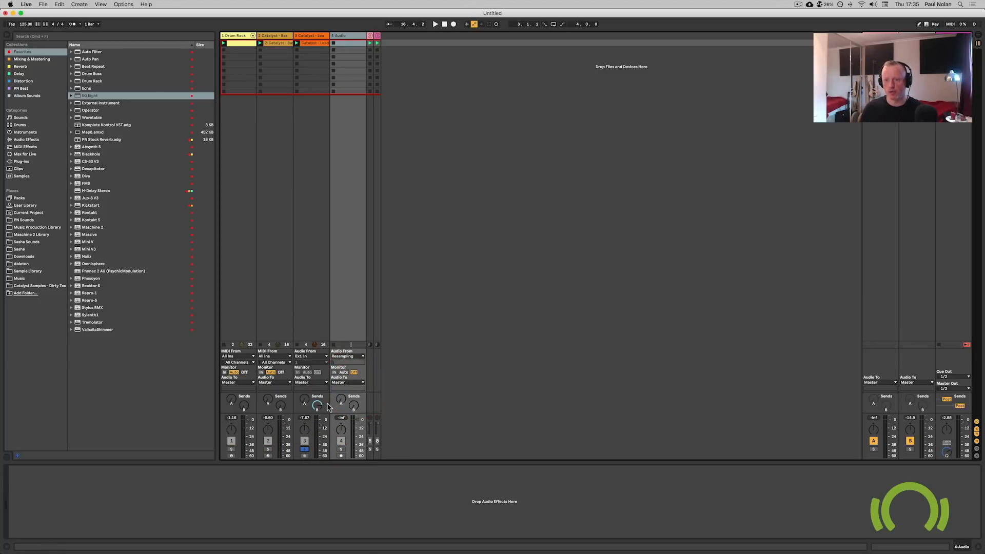
# Set the resampling track's monitoring, arm it, and record the soloed lead loop into a new clip.
pyautogui.click(343, 372)
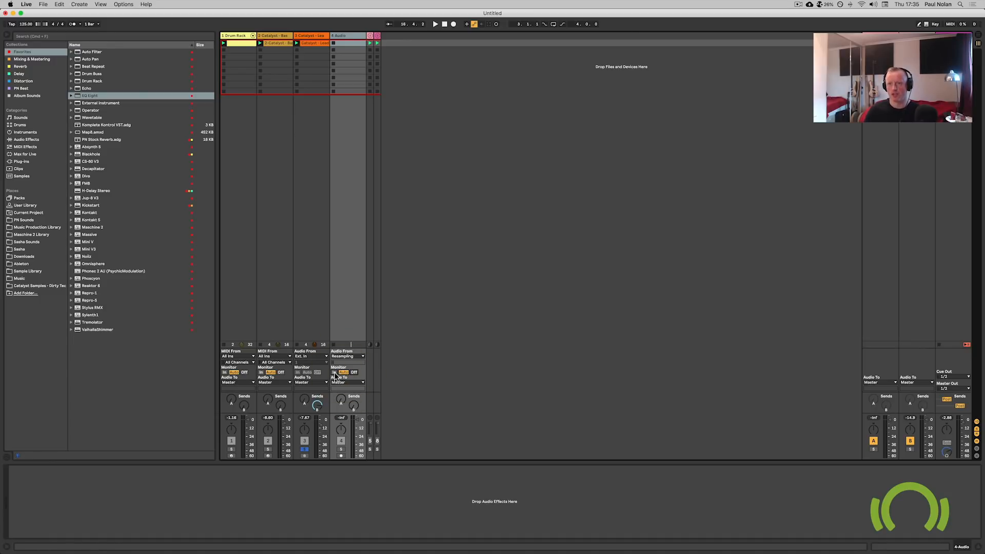
pyautogui.click(340, 455)
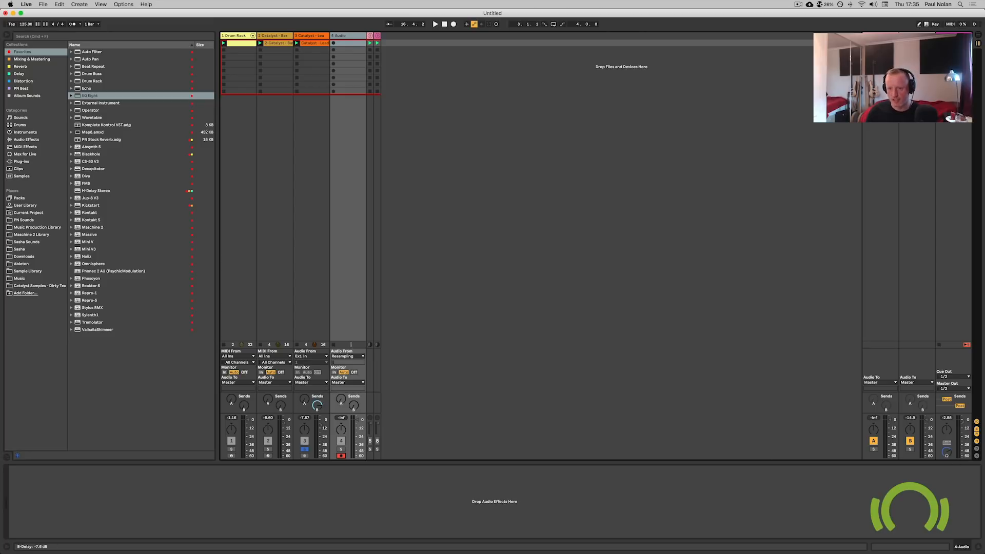
pyautogui.click(332, 43)
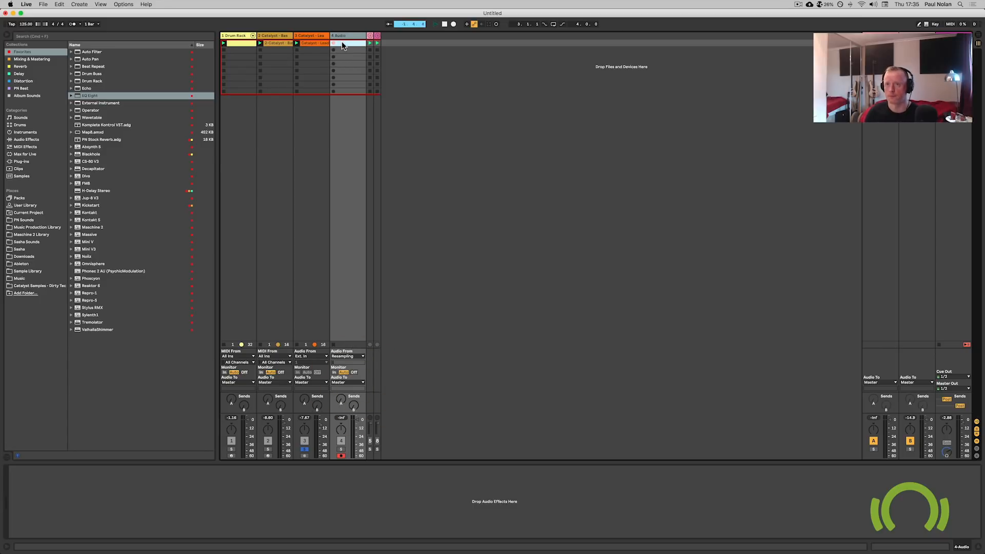
pyautogui.doubleClick(343, 45)
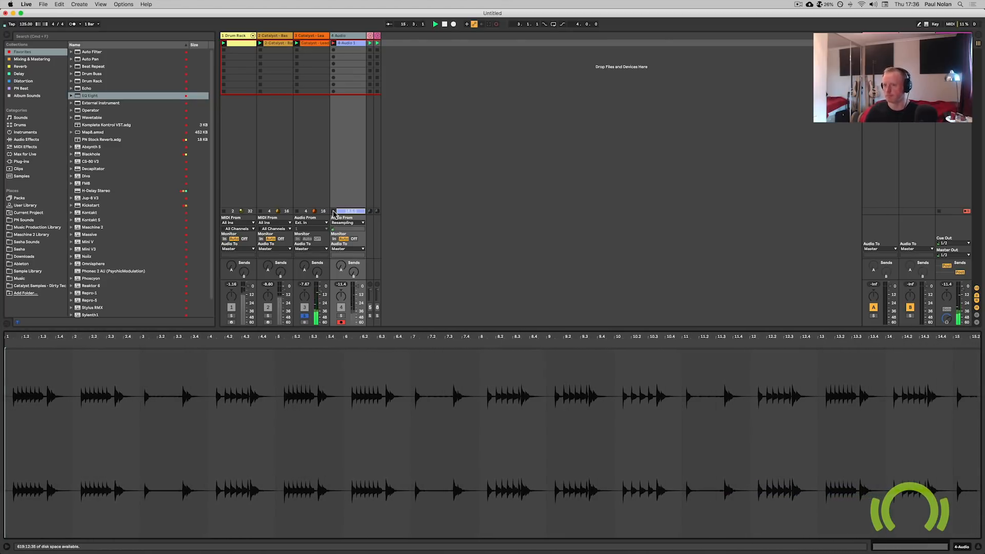
# Unsolo the lead track and disarm the resampling track, switching its monitoring back to Auto.
pyautogui.click(333, 211)
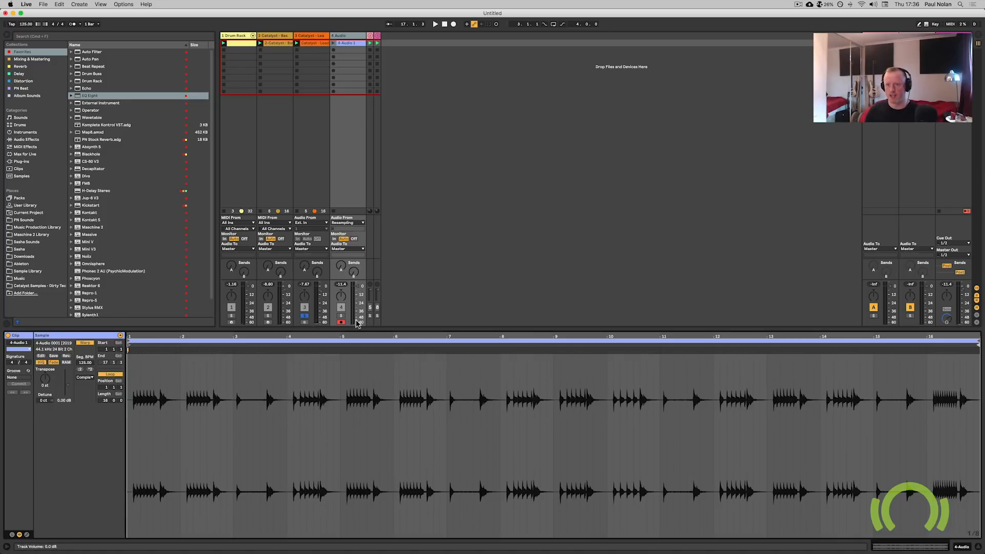
pyautogui.click(304, 316)
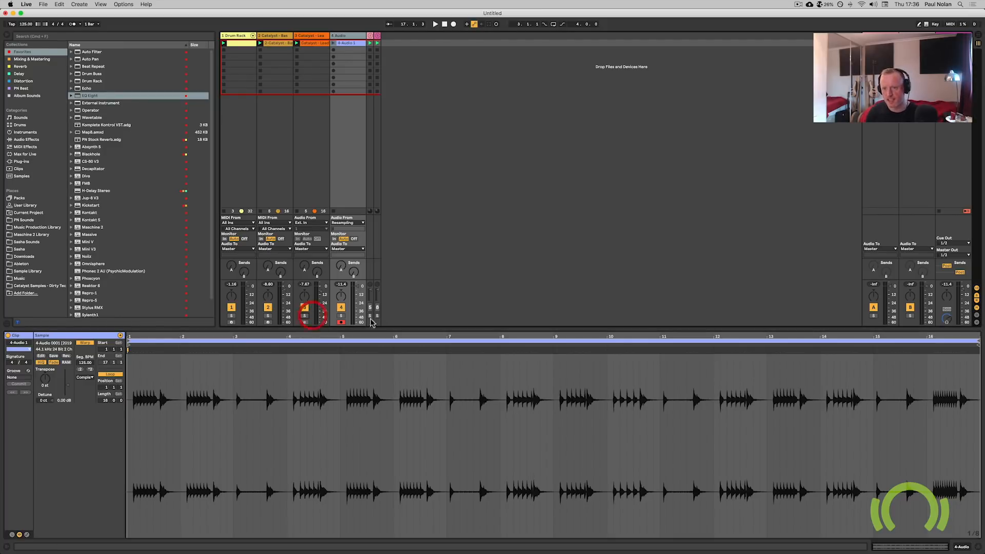
pyautogui.click(341, 315)
pyautogui.click(341, 322)
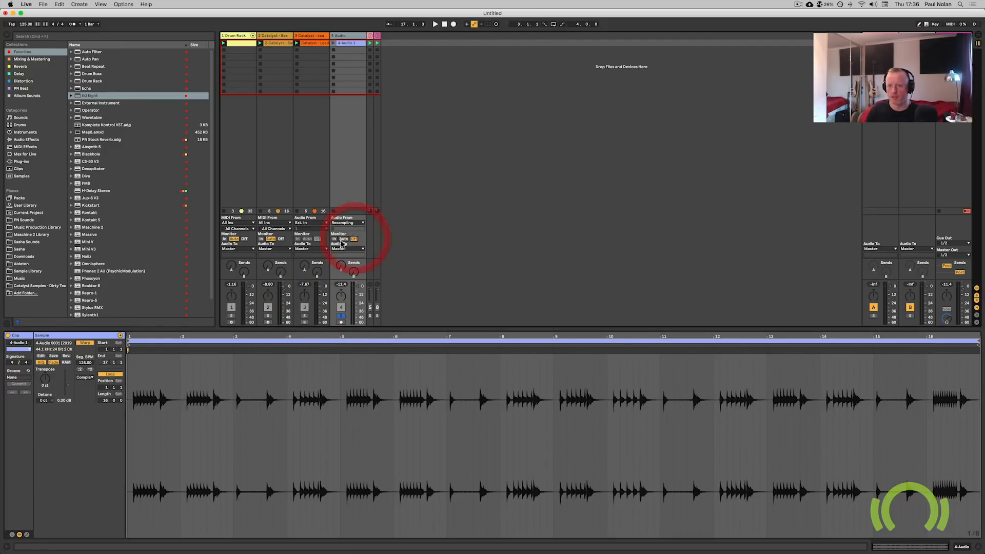
pyautogui.click(354, 239)
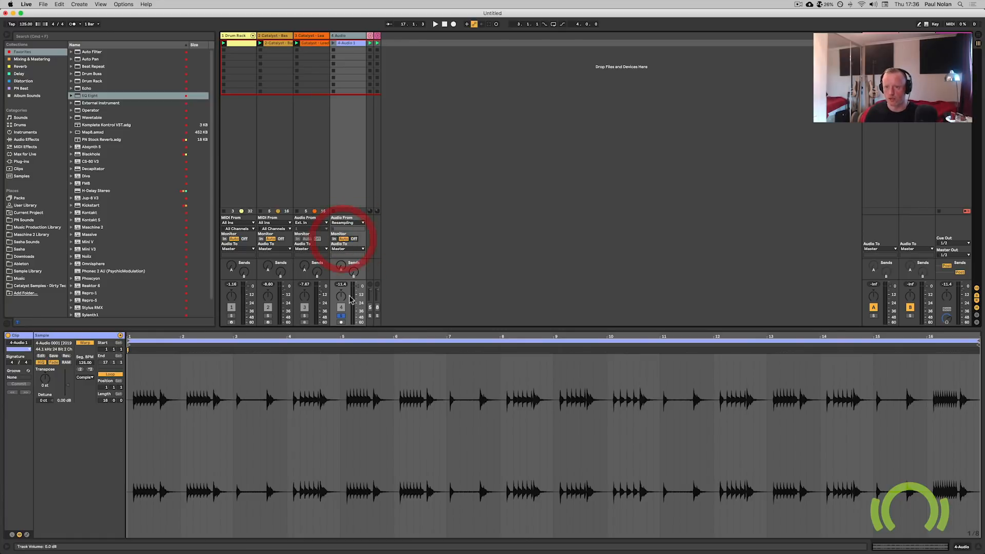
pyautogui.click(342, 239)
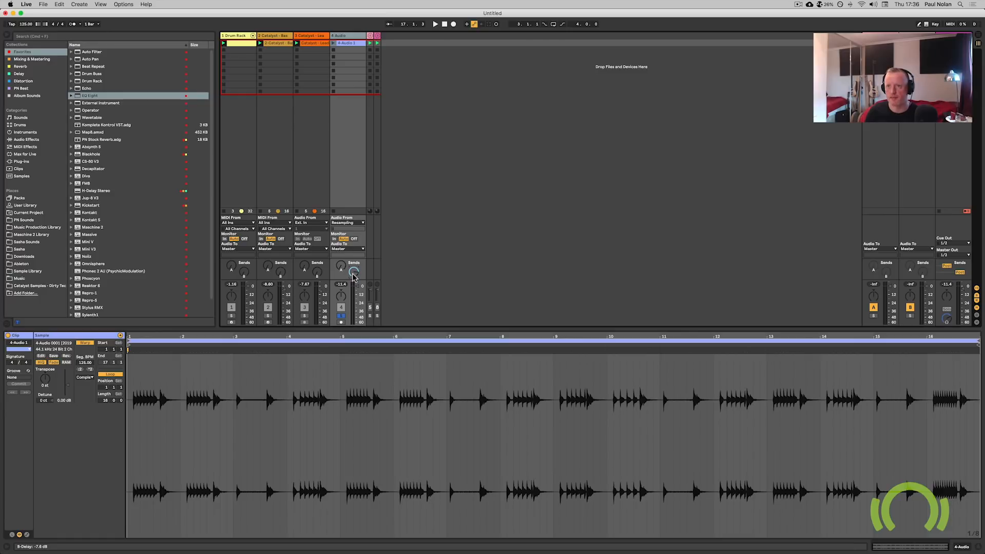
# Launch the resampled audio clip in place of the original lead clip and play it with the beat.
pyautogui.click(333, 43)
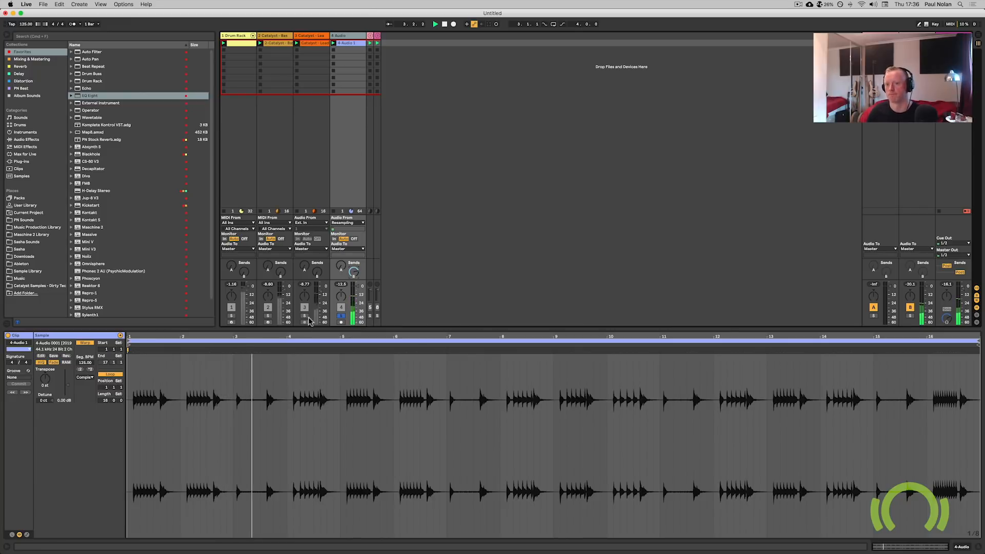
pyautogui.click(297, 211)
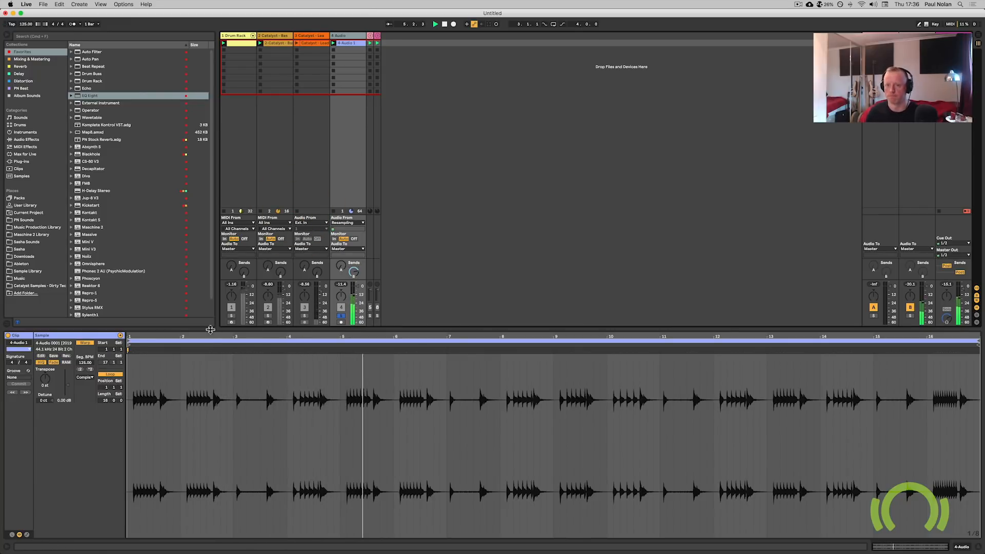
pyautogui.click(340, 315)
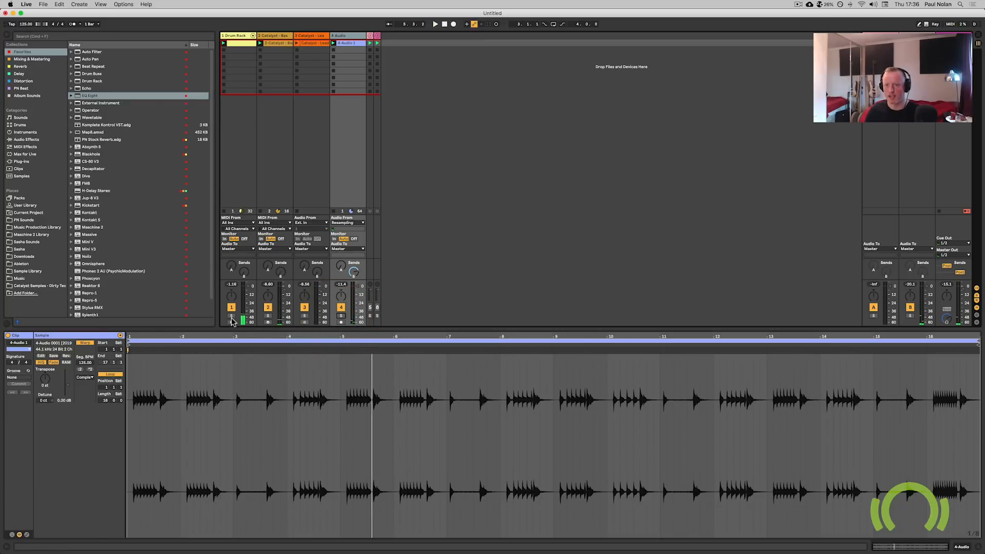
pyautogui.press('space')
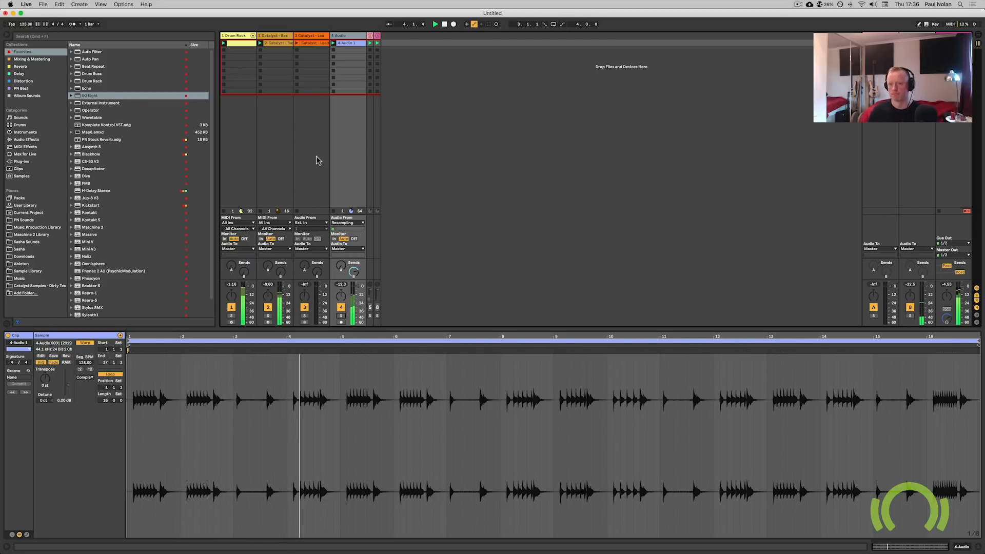
pyautogui.press('space')
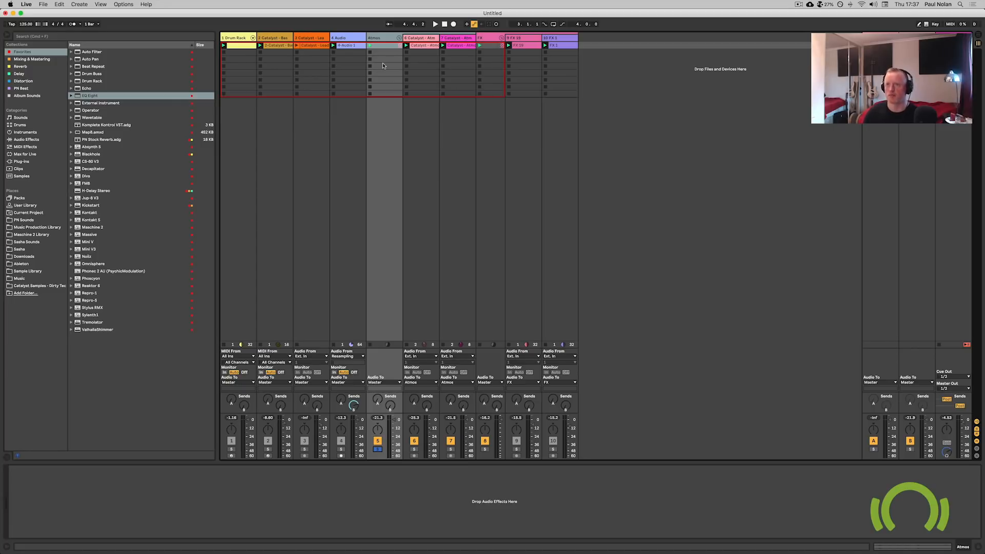
# Play the expanded set while switching the Atmos, atmosphere and FX tracks on and off.
pyautogui.click(389, 40)
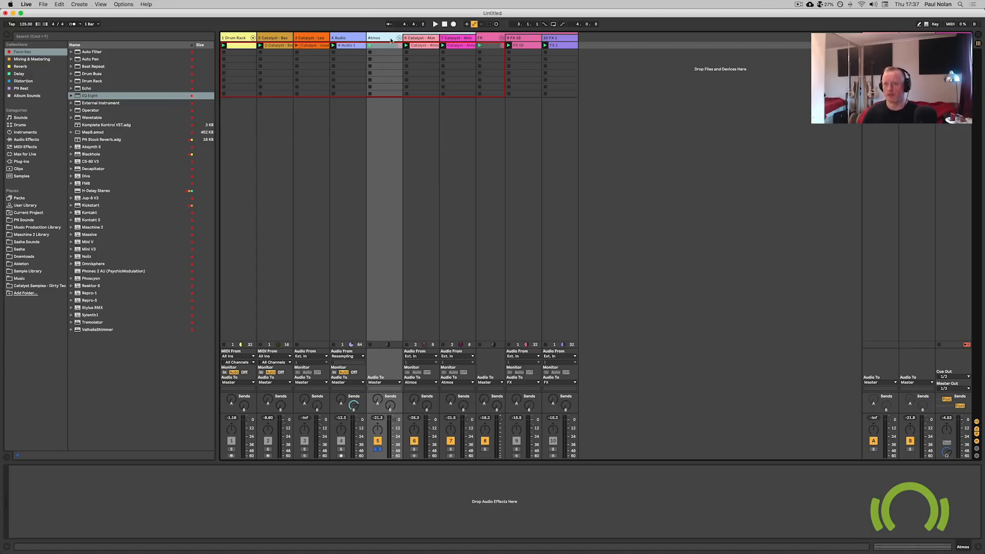
pyautogui.press('space')
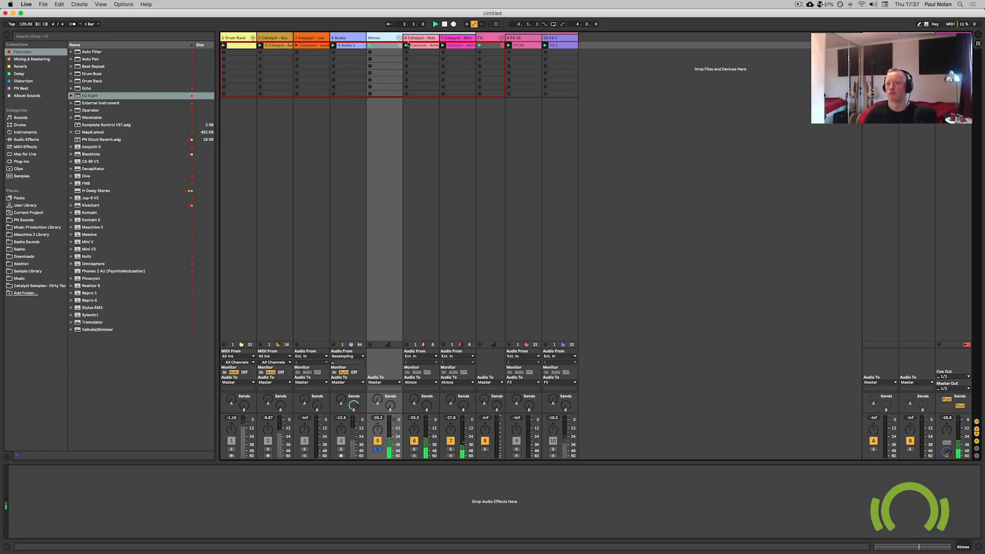
pyautogui.click(450, 442)
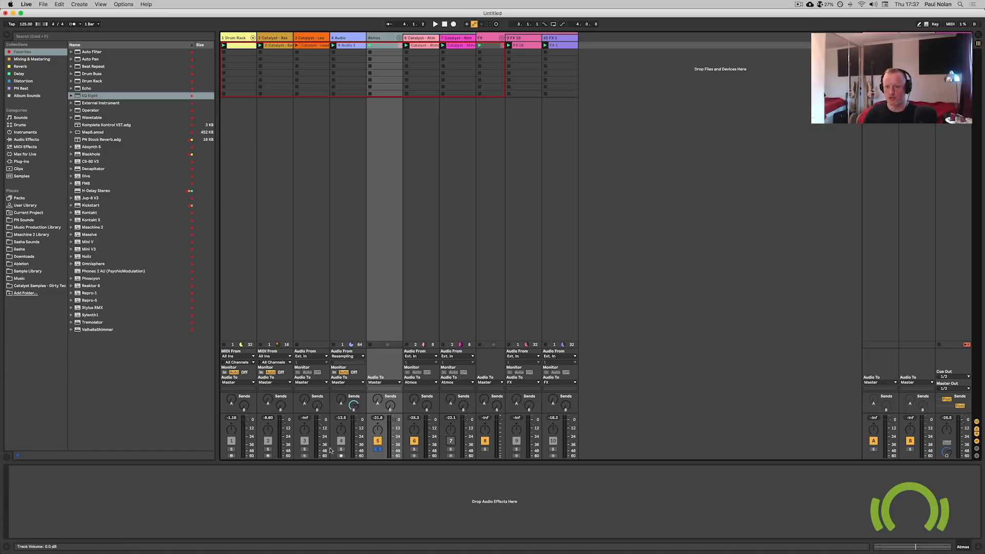
pyautogui.click(378, 449)
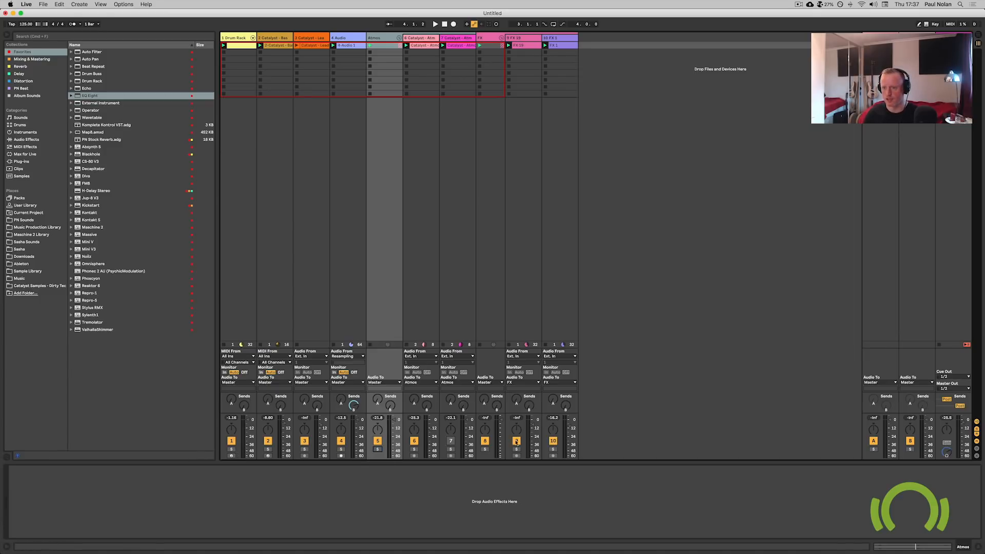
pyautogui.click(485, 442)
pyautogui.press('space')
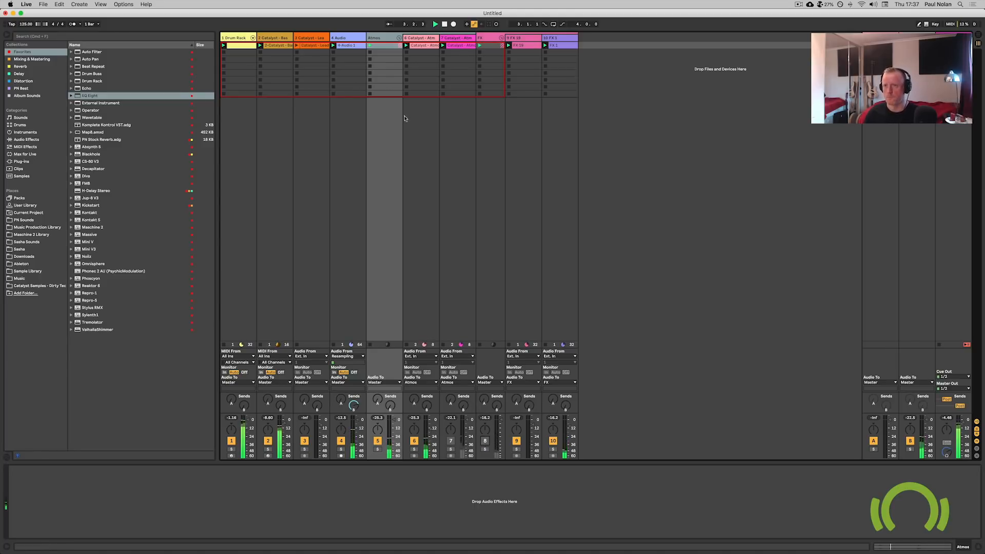
# Open the Catalyst atmosphere clip, activate and solo its track, and play it.
pyautogui.click(419, 39)
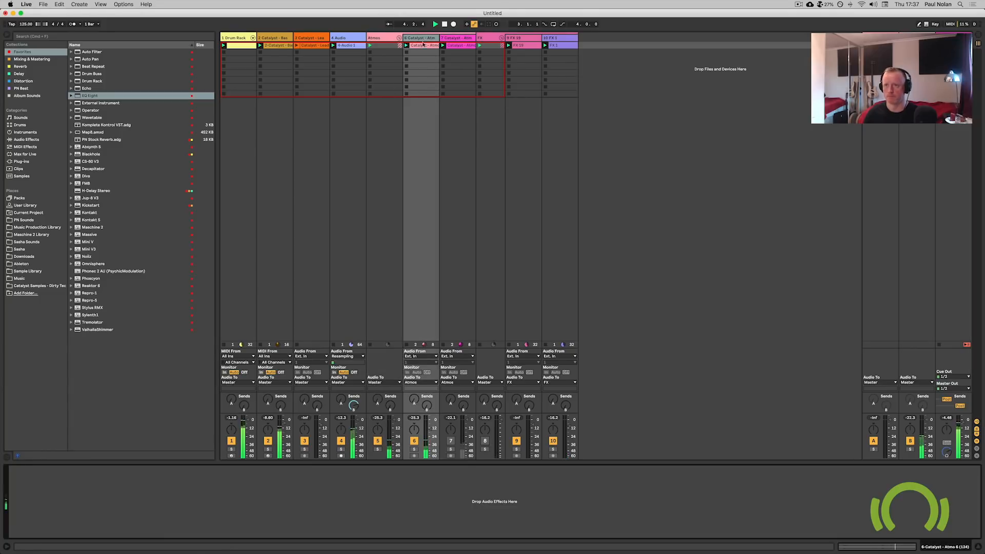
pyautogui.doubleClick(426, 45)
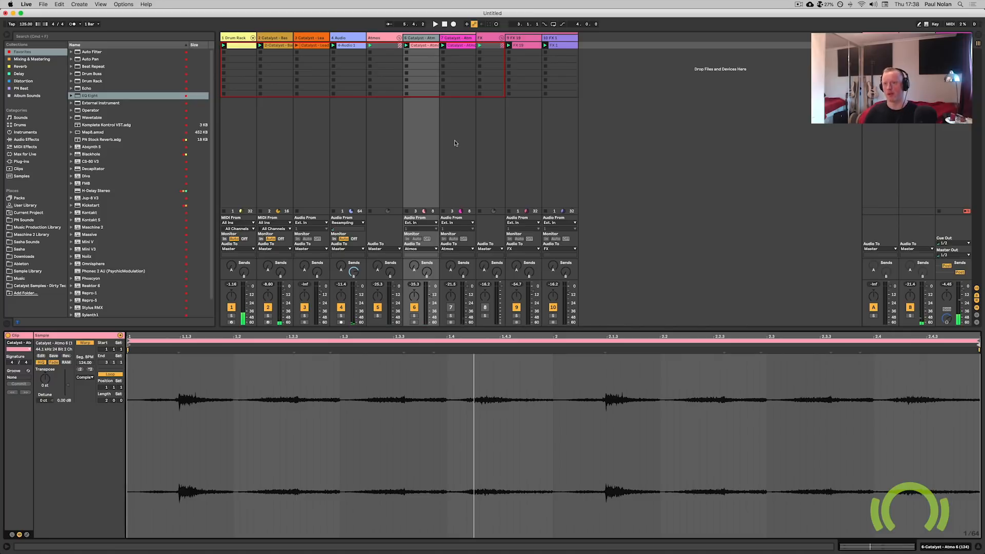
pyautogui.click(450, 309)
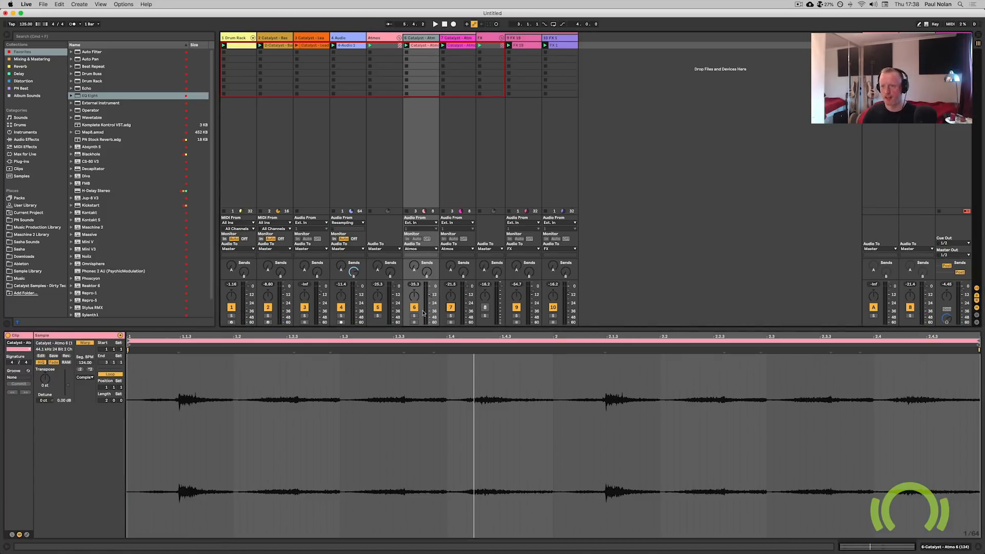
pyautogui.click(447, 45)
pyautogui.click(449, 316)
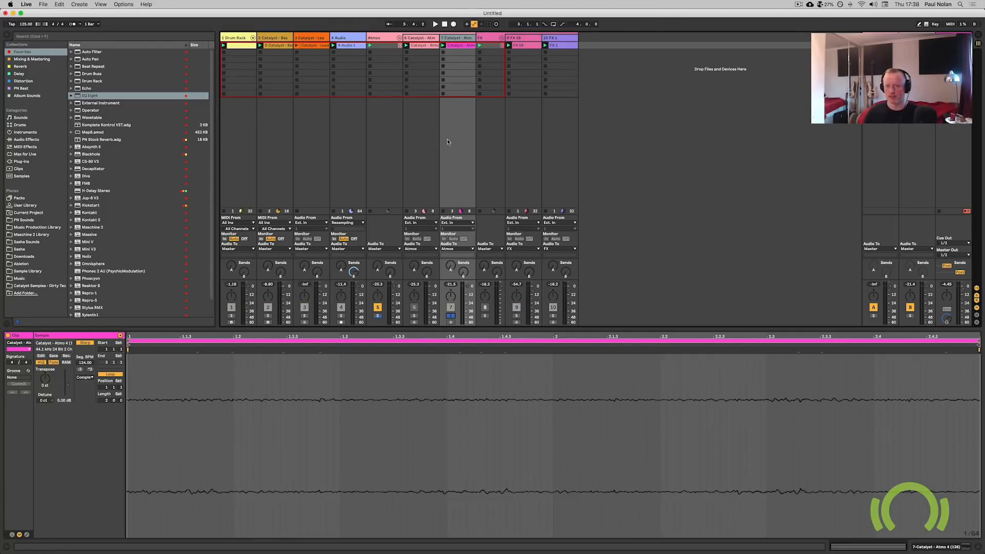
pyautogui.press('space')
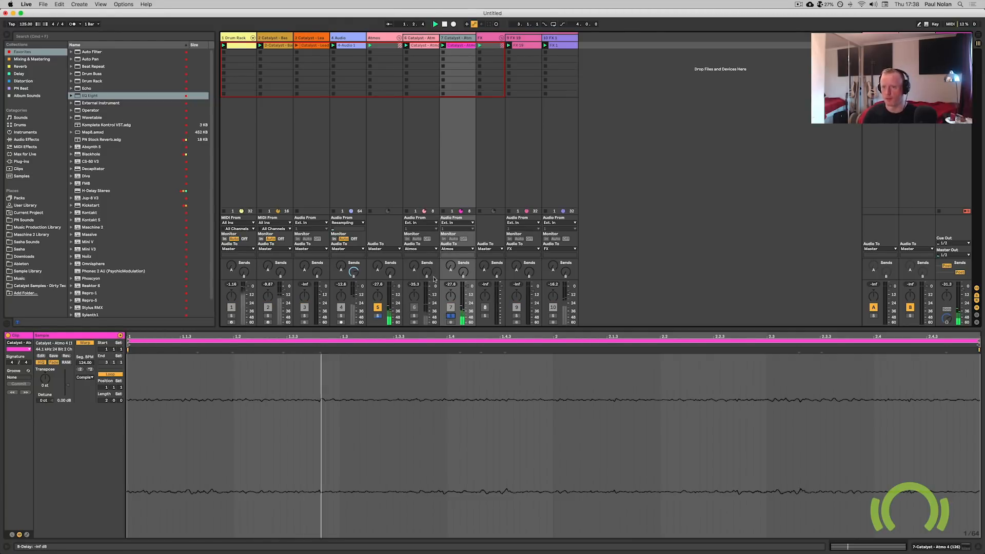
# Audition the atmosphere track soloed with drums and bass, slightly lowering its volume, then unsolo it.
pyautogui.click(231, 315)
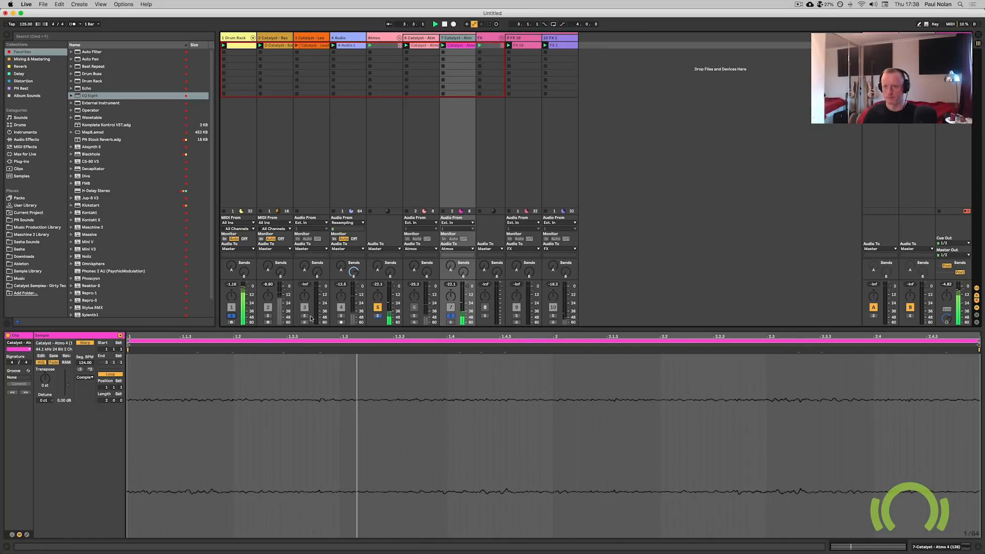
pyautogui.click(267, 316)
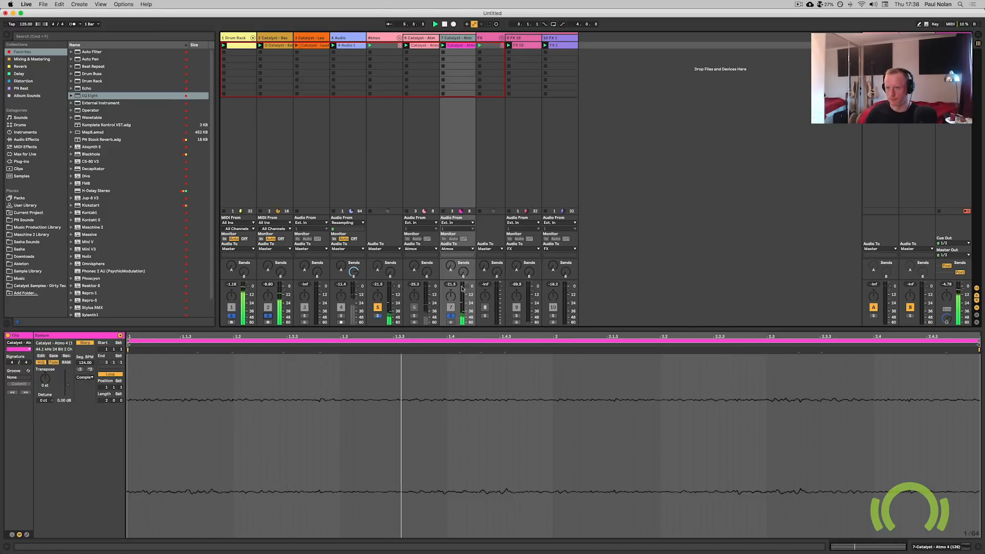
pyautogui.moveTo(466, 289); pyautogui.dragTo(466, 291)
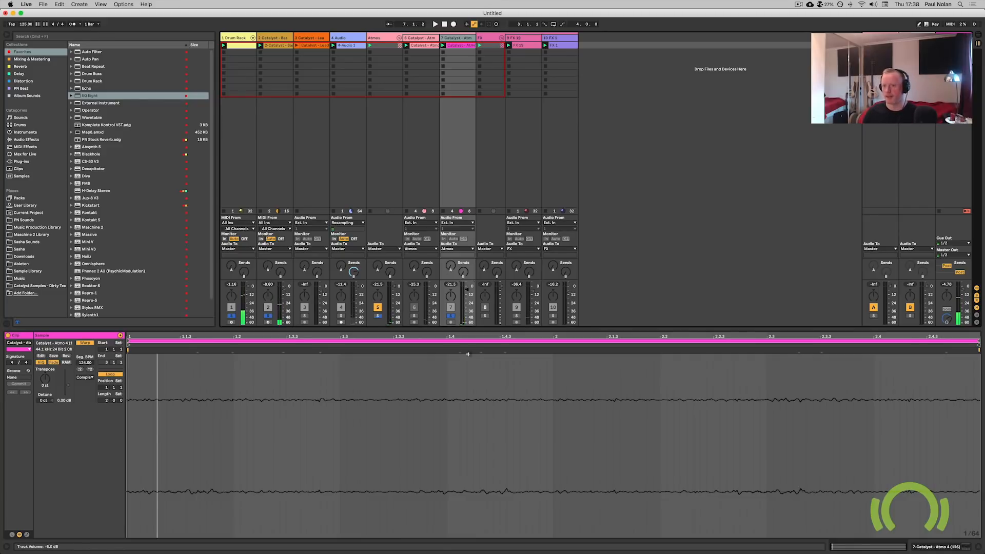
pyautogui.click(450, 316)
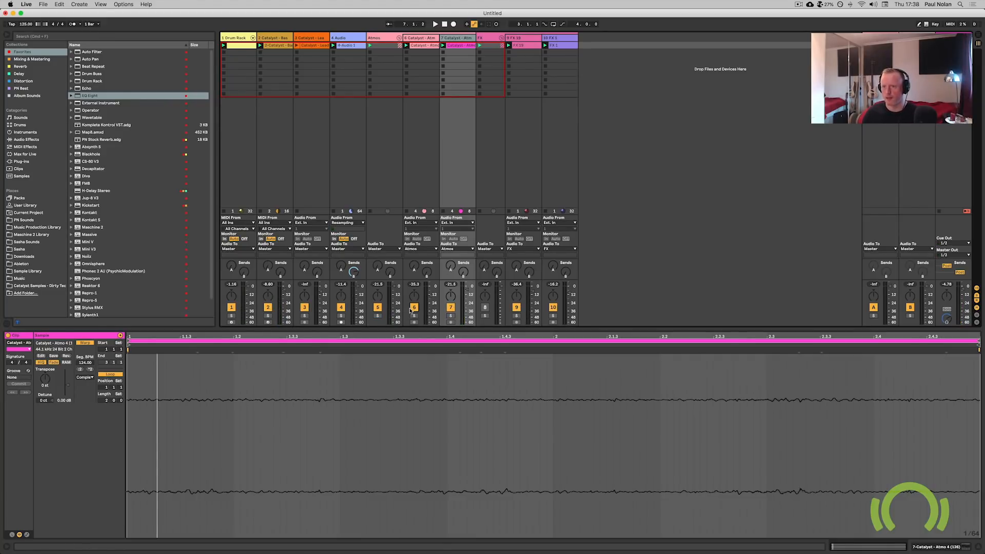
# Activate the FX track, inspect the FX 19 and FX 1 clips, and play the set.
pyautogui.click(491, 39)
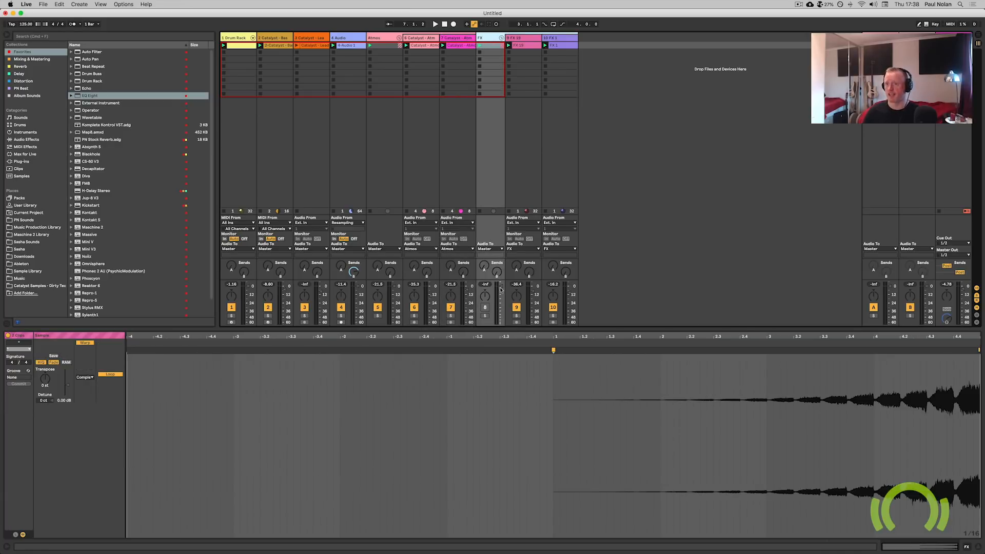
pyautogui.click(485, 307)
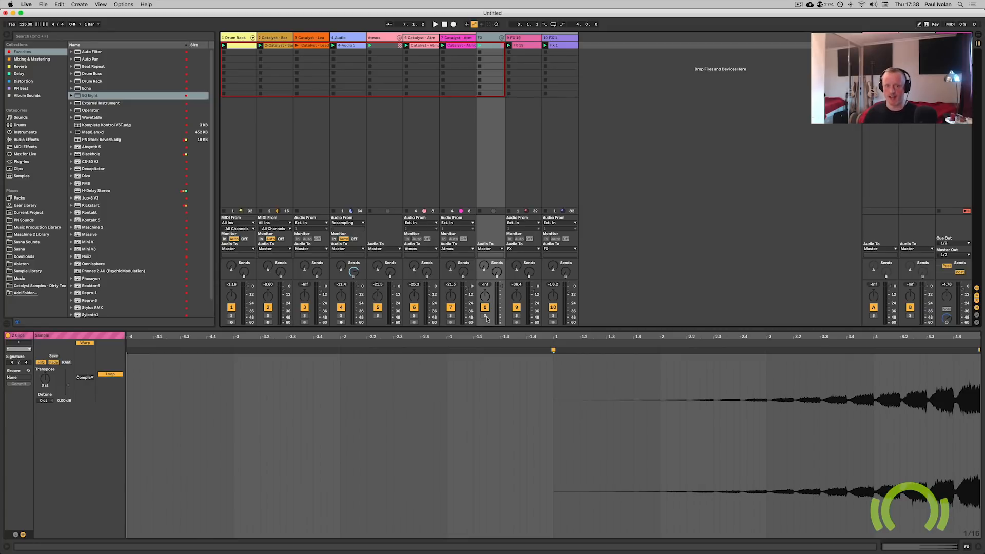
pyautogui.click(514, 337)
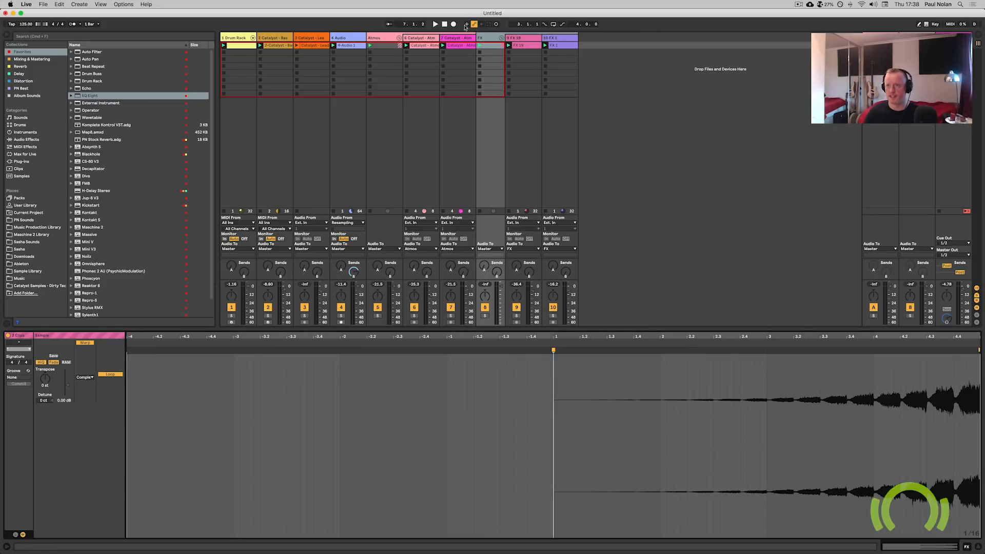
pyautogui.click(534, 47)
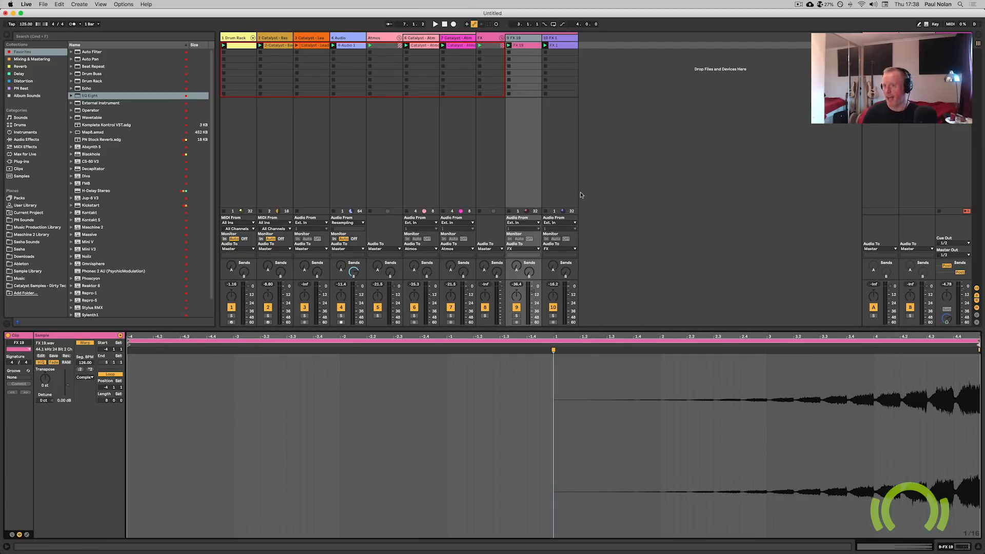
pyautogui.click(567, 46)
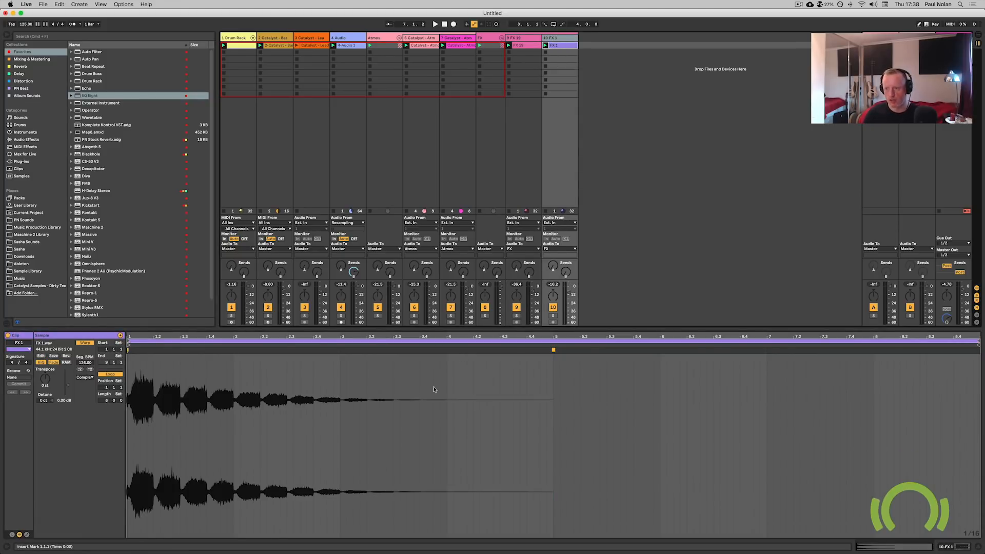
pyautogui.click(521, 45)
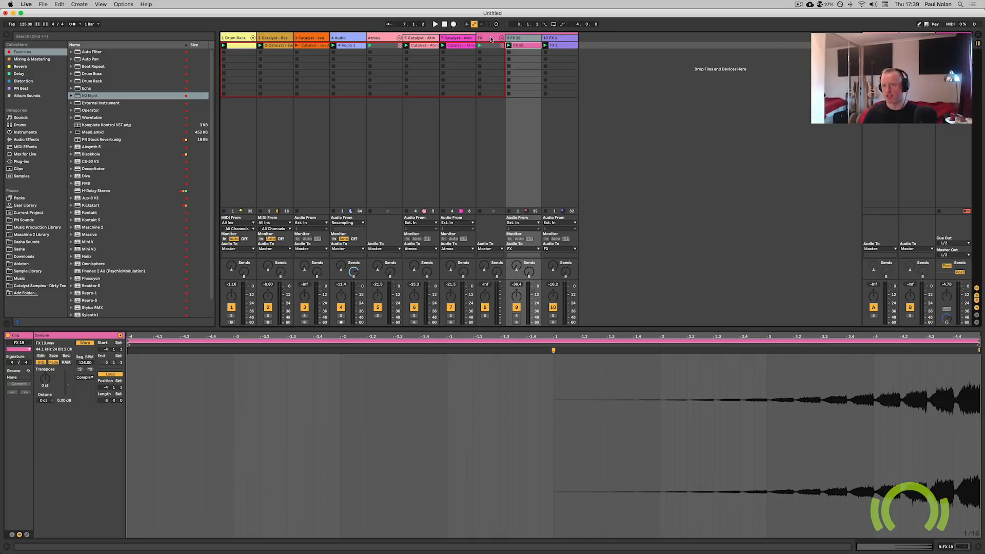
pyautogui.press('space')
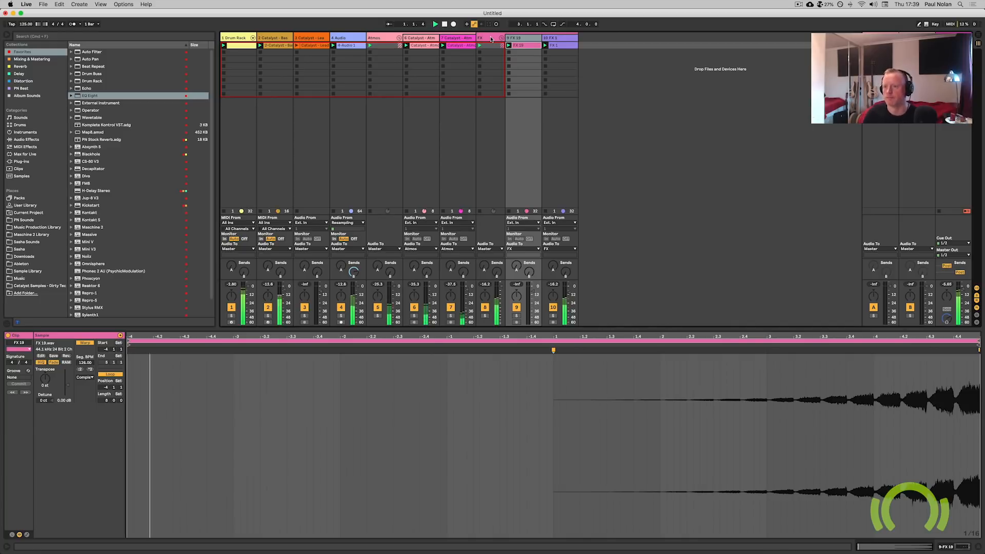